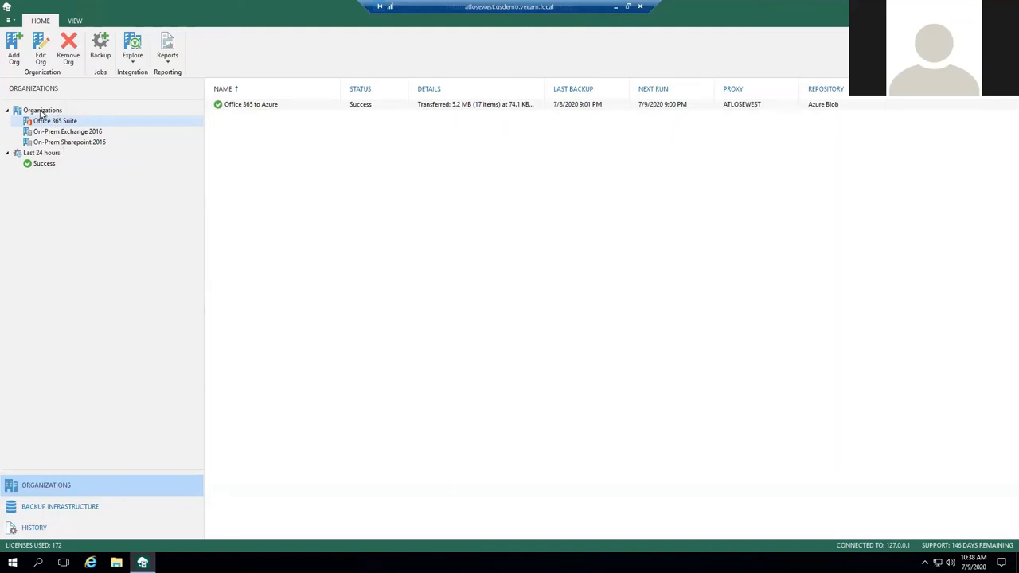
# Start adding an organization, review the available deployment types, and proceed with Microsoft Office 365 covering Exchange Online, SharePoint Online and OneDrive for Business
pyautogui.click(42, 111)
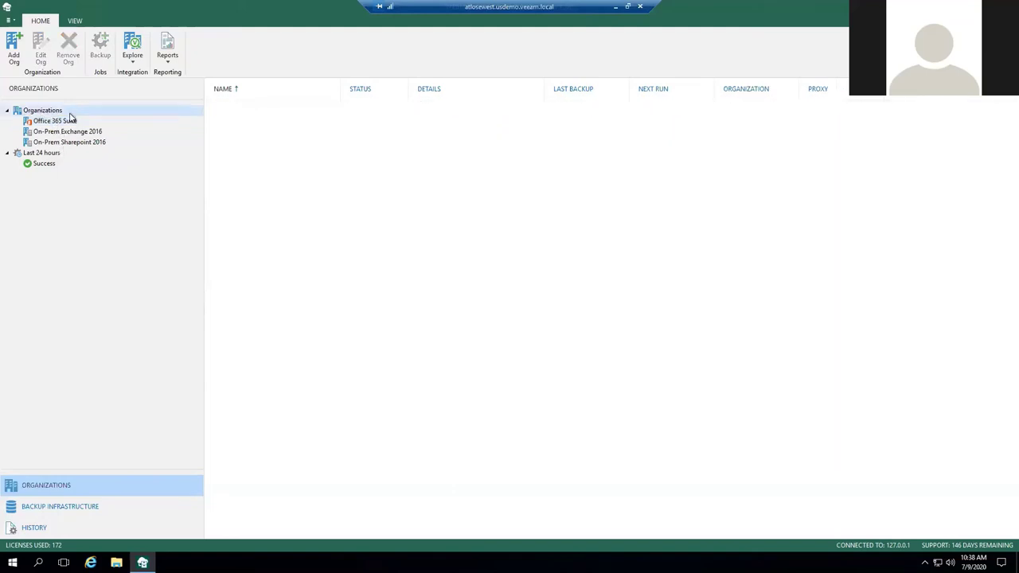
pyautogui.click(14, 46)
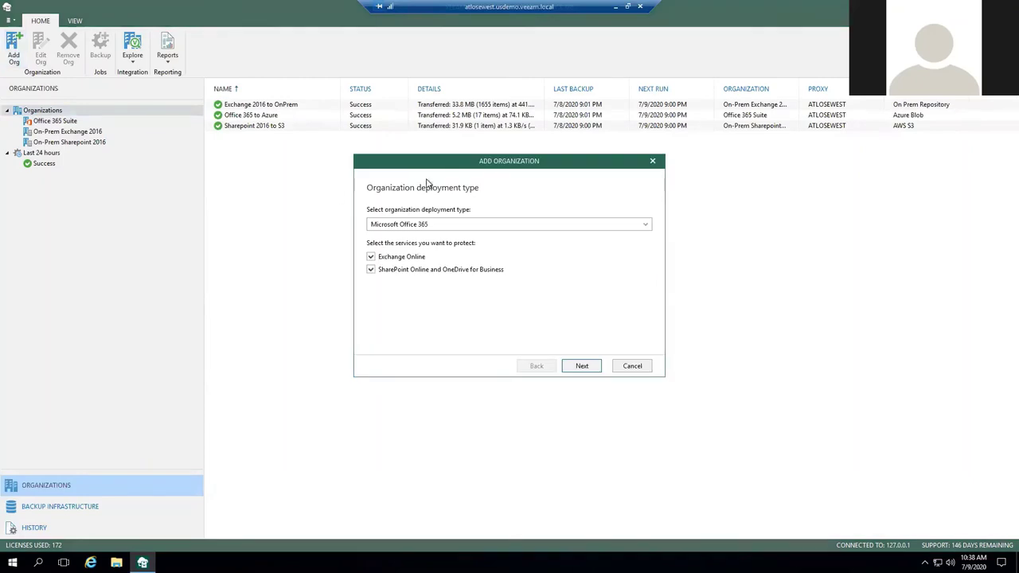
pyautogui.click(464, 230)
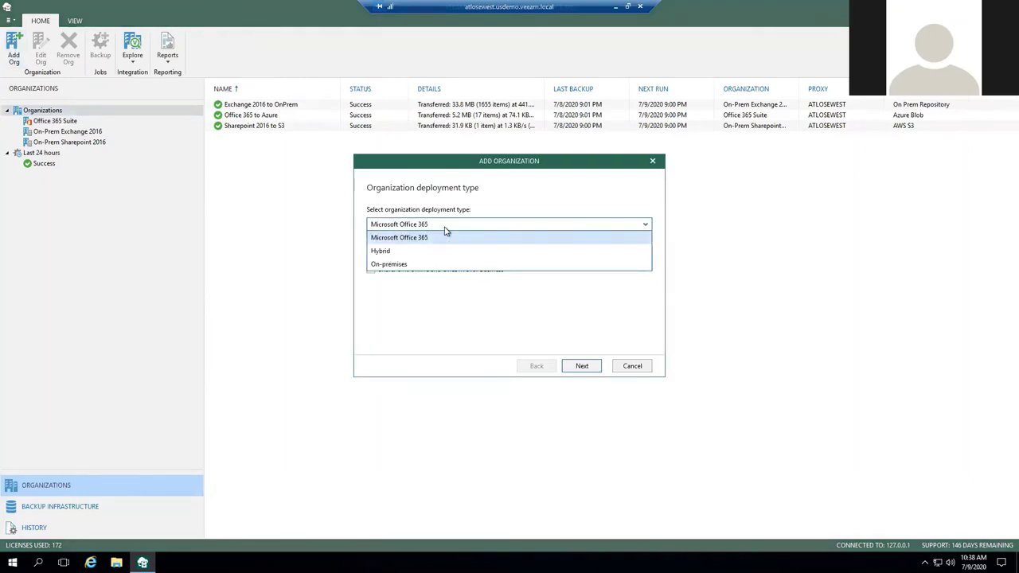
pyautogui.click(454, 309)
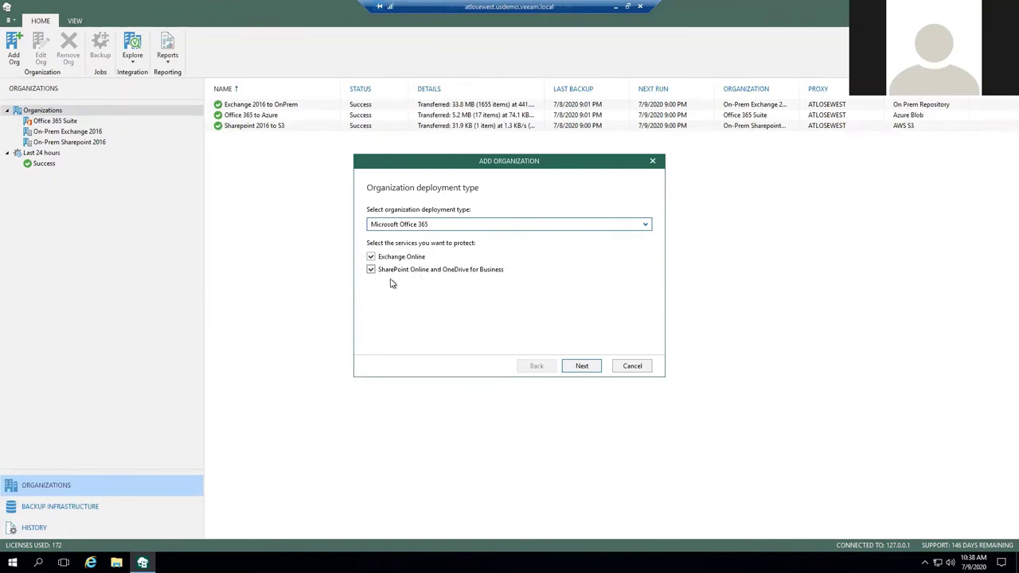
pyautogui.click(595, 368)
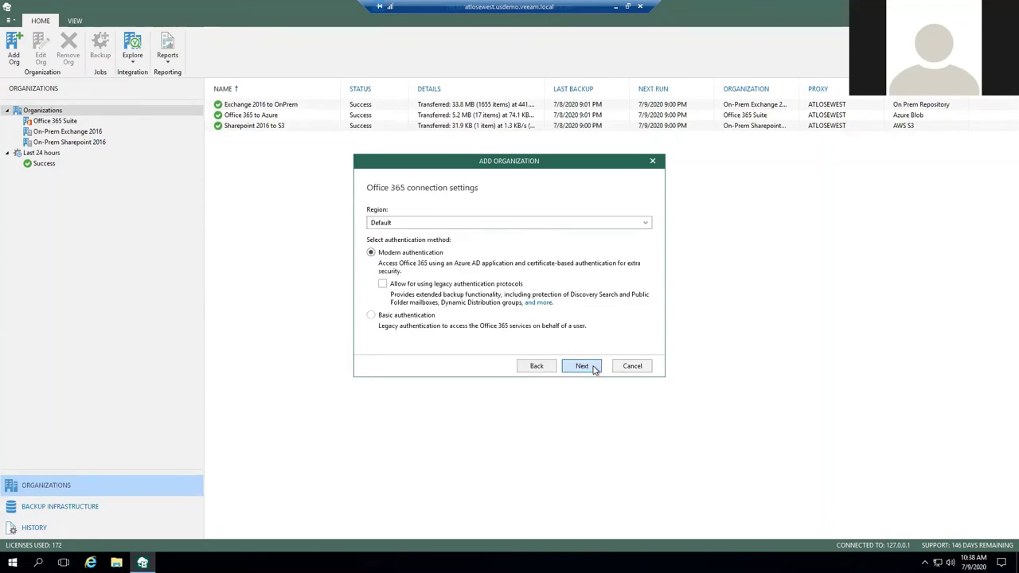
# Examine the region choices and compare modern with basic authentication, view the basic-authentication credentials page, and cancel adding the organization
pyautogui.click(487, 229)
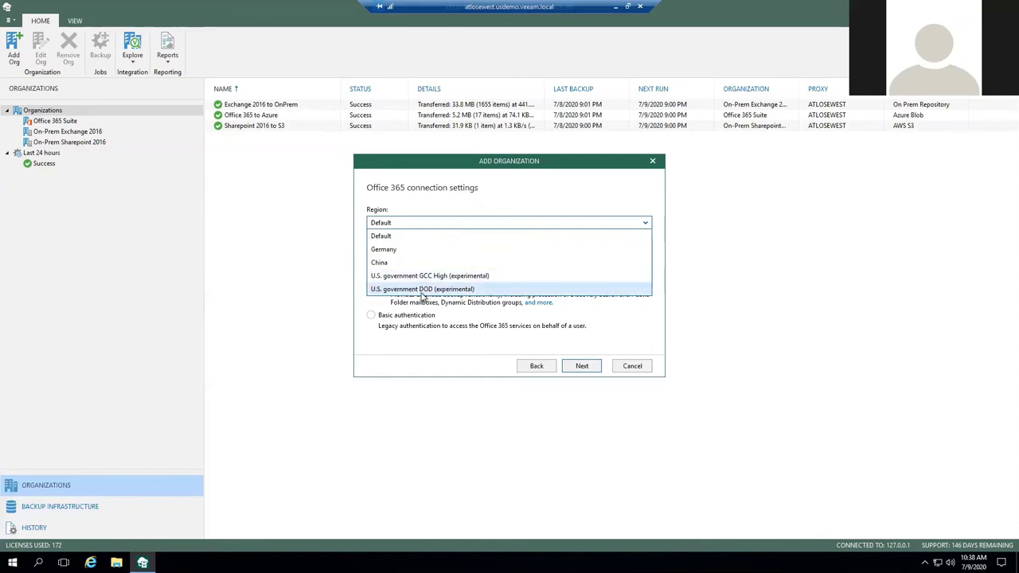
pyautogui.click(503, 191)
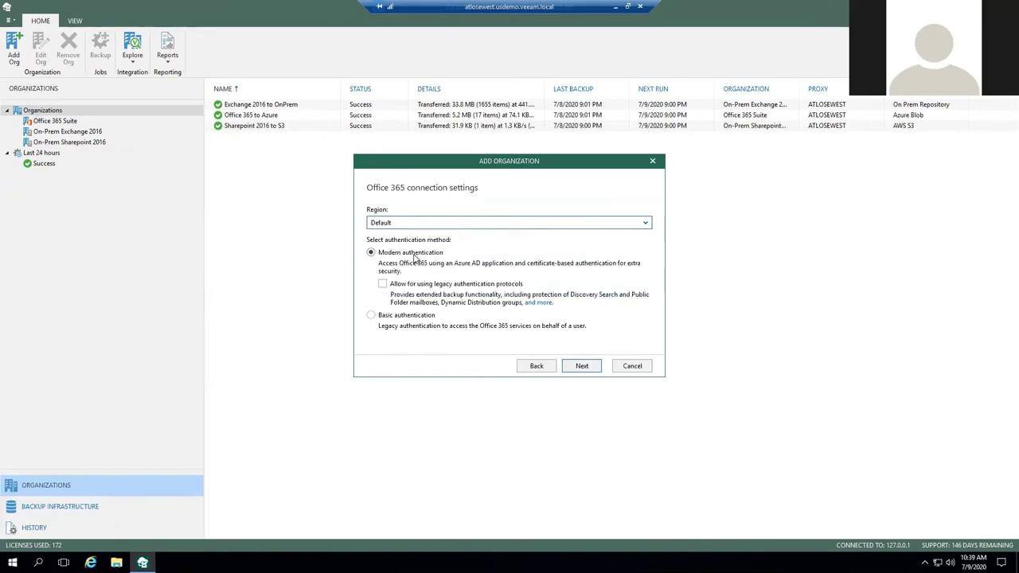
pyautogui.click(386, 320)
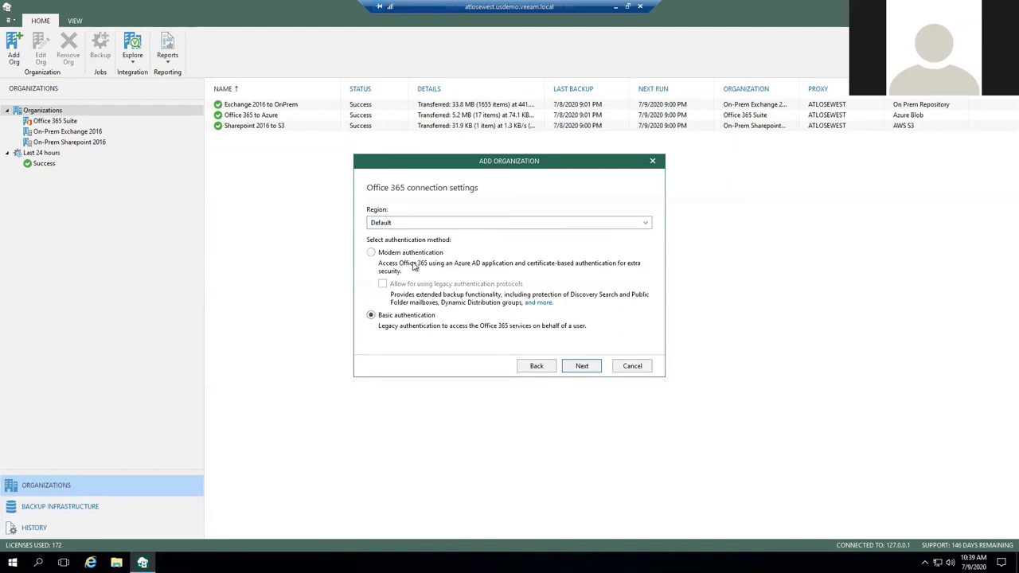
pyautogui.click(419, 255)
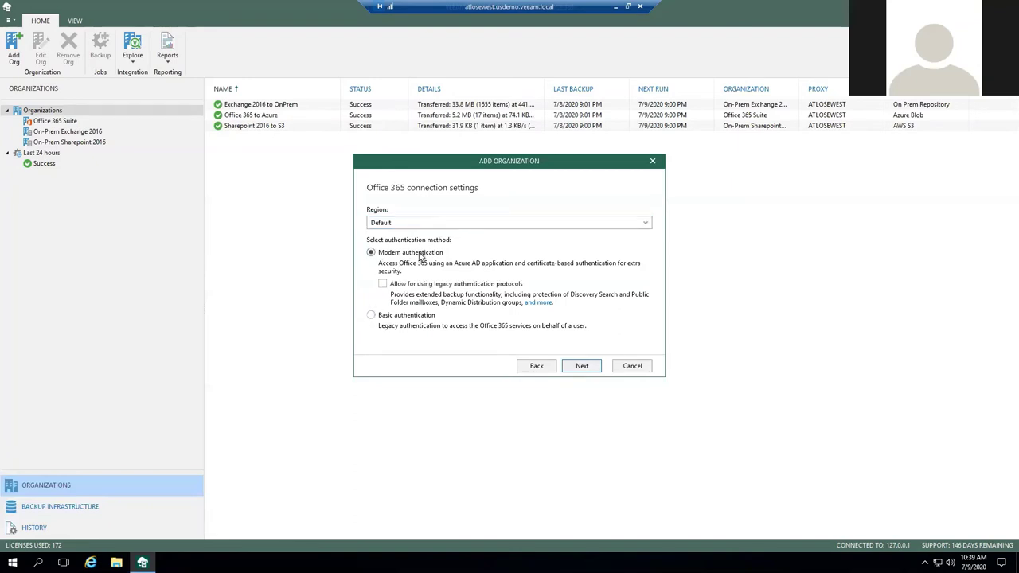
pyautogui.click(408, 319)
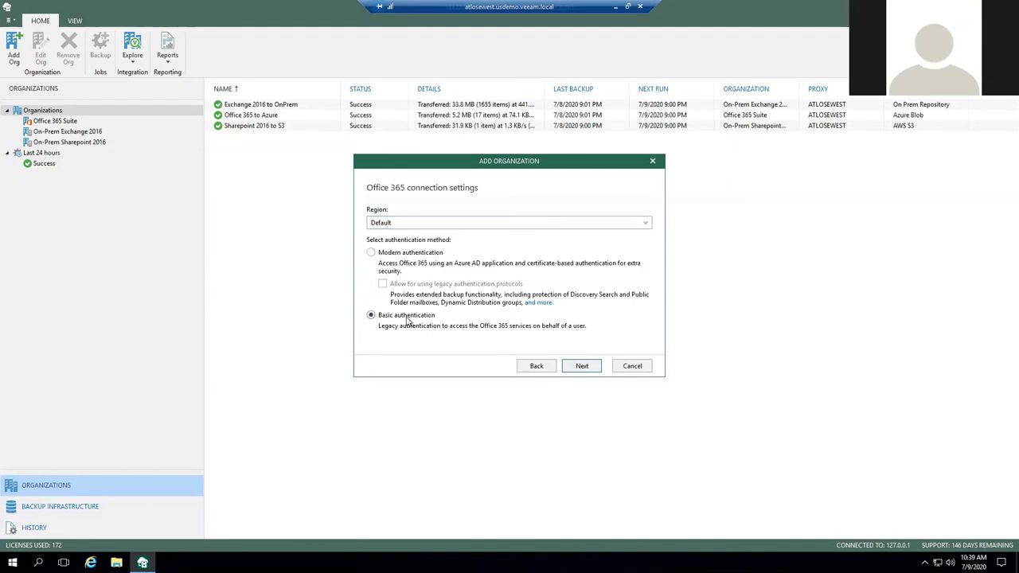
pyautogui.click(583, 367)
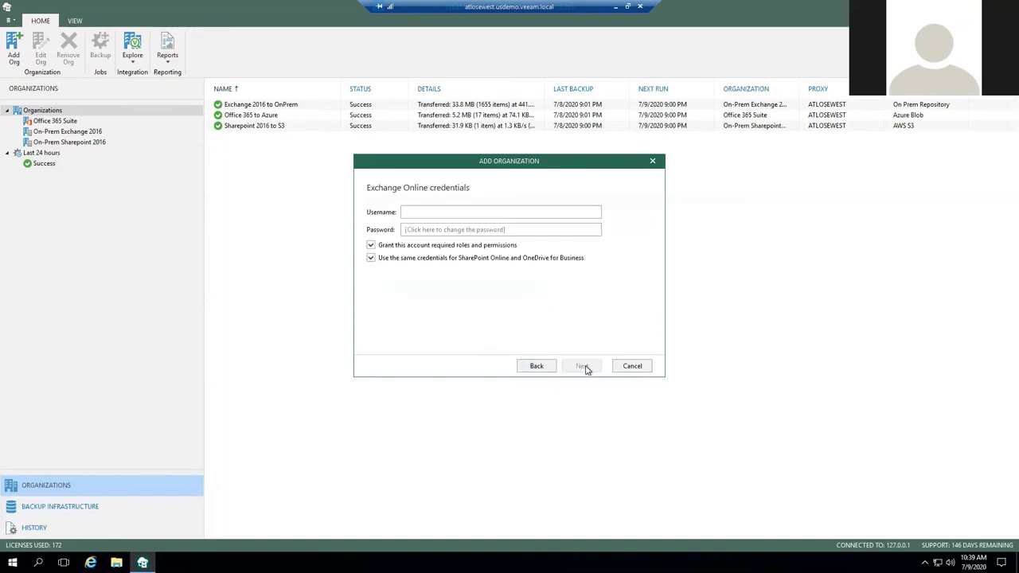
pyautogui.click(641, 365)
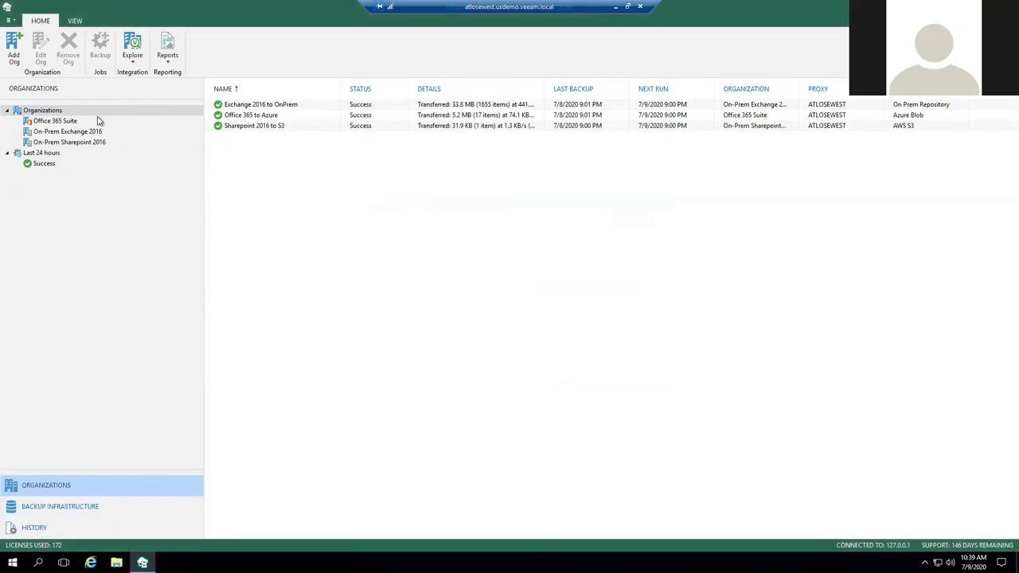
# Review the Office 365 Suite organization's deployment type, connection settings and Exchange Online credentials page, and leave without saving
pyautogui.click(71, 121)
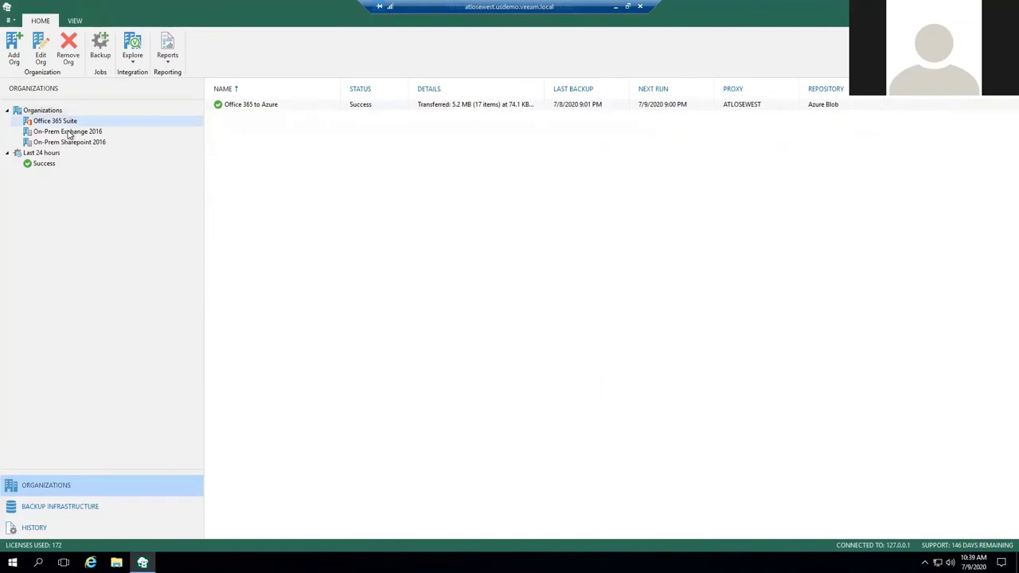
pyautogui.click(42, 49)
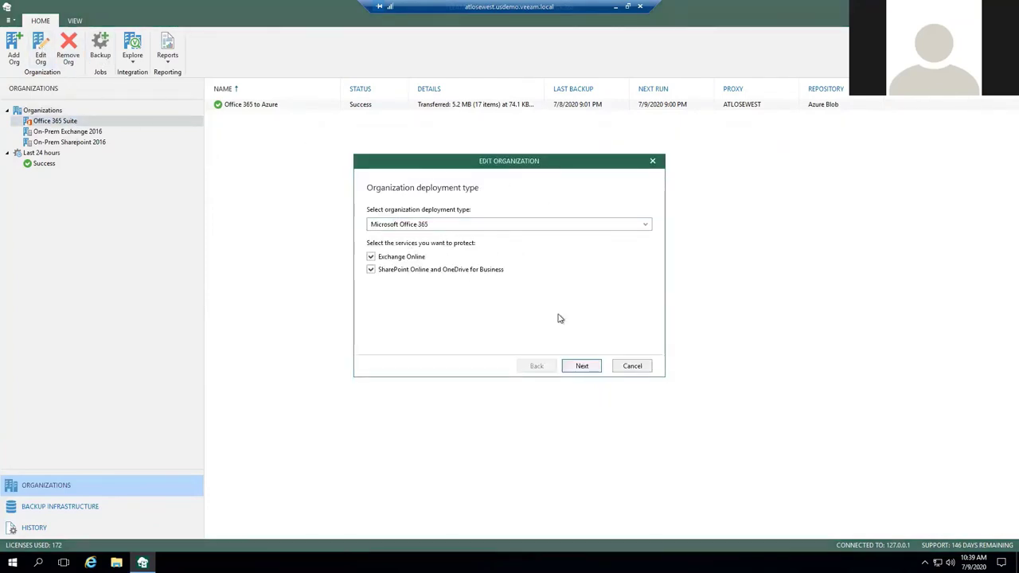
pyautogui.click(580, 367)
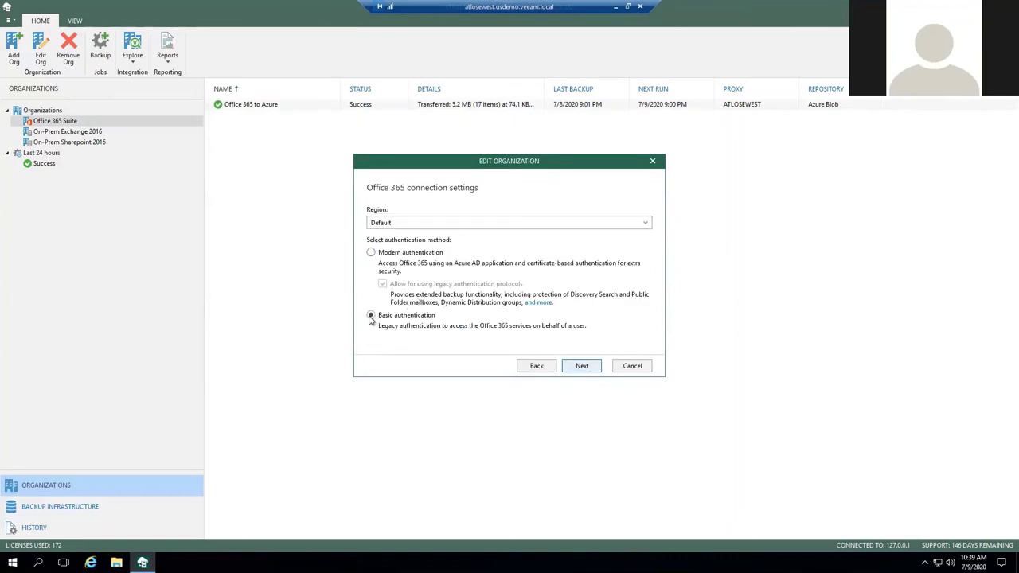
pyautogui.click(587, 368)
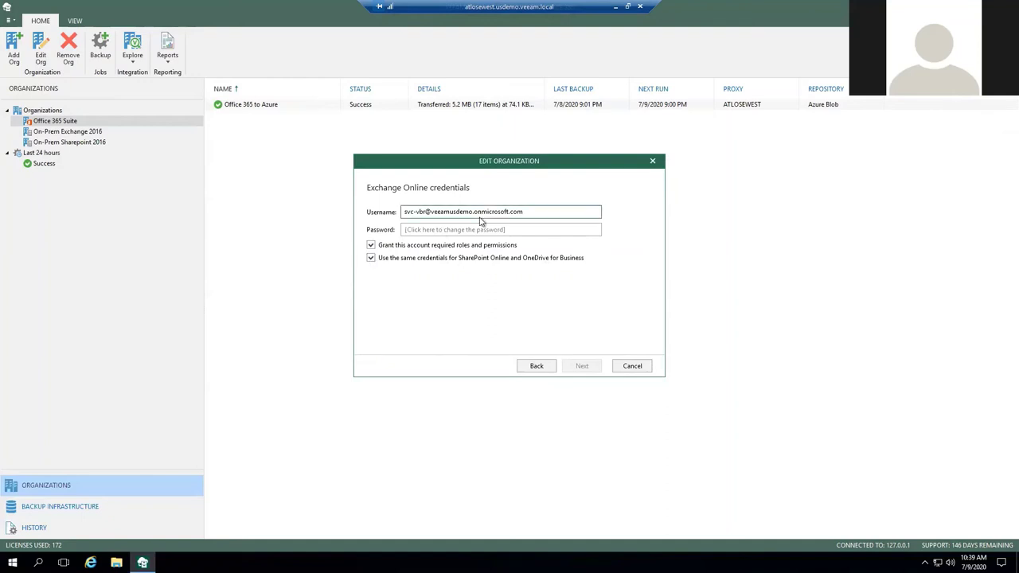
pyautogui.click(638, 371)
# View the Office 365 to Azure job's session details and the new backup job form for Office 365 Suite, closing the form without creating a job
pyautogui.click(253, 106)
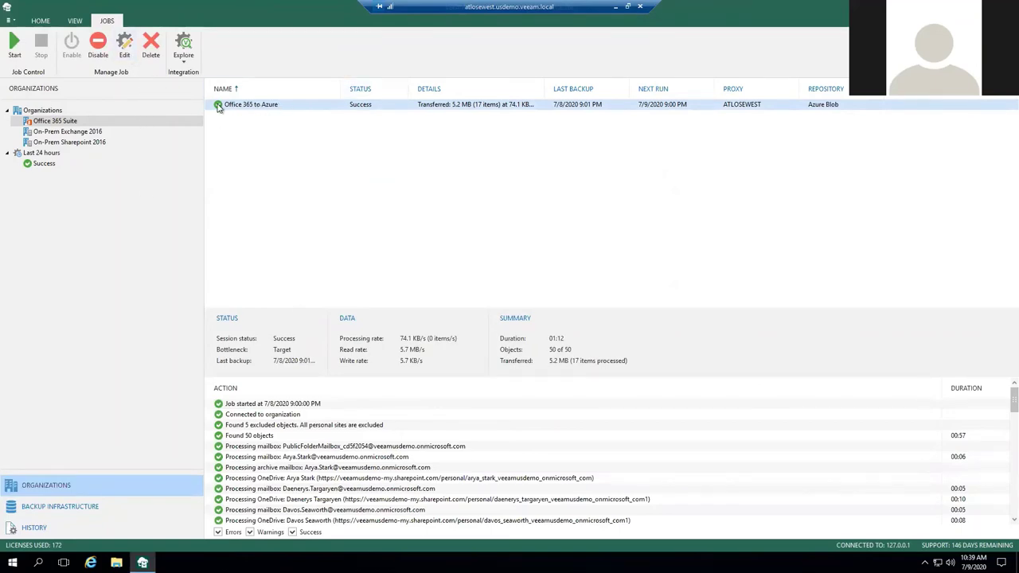
pyautogui.click(53, 124)
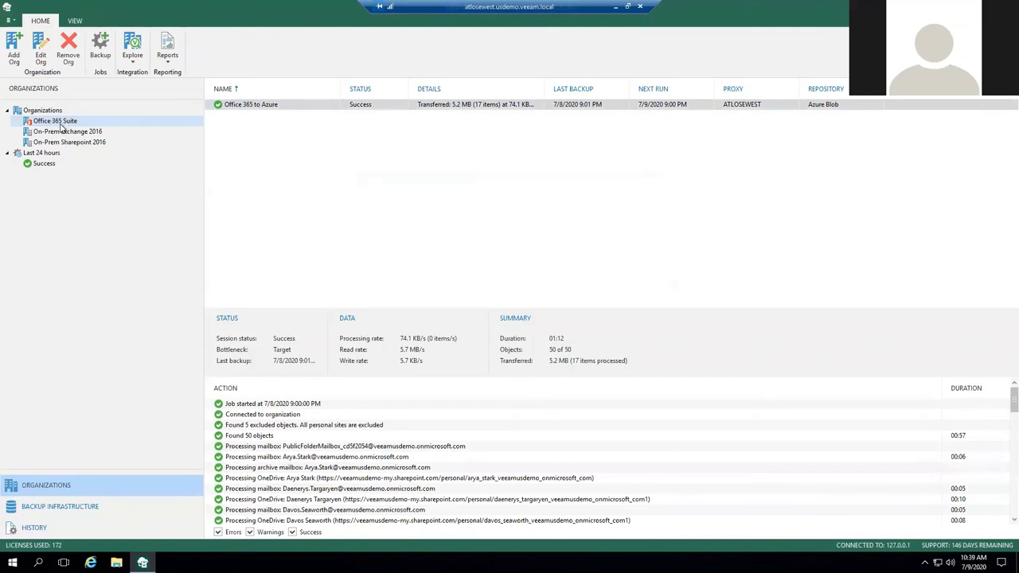
pyautogui.click(101, 44)
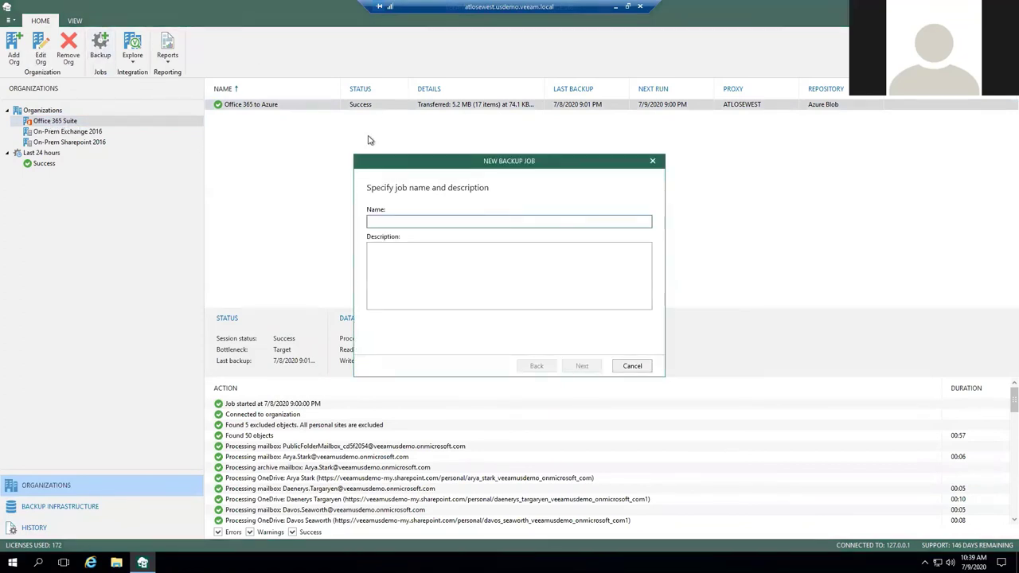
pyautogui.click(633, 366)
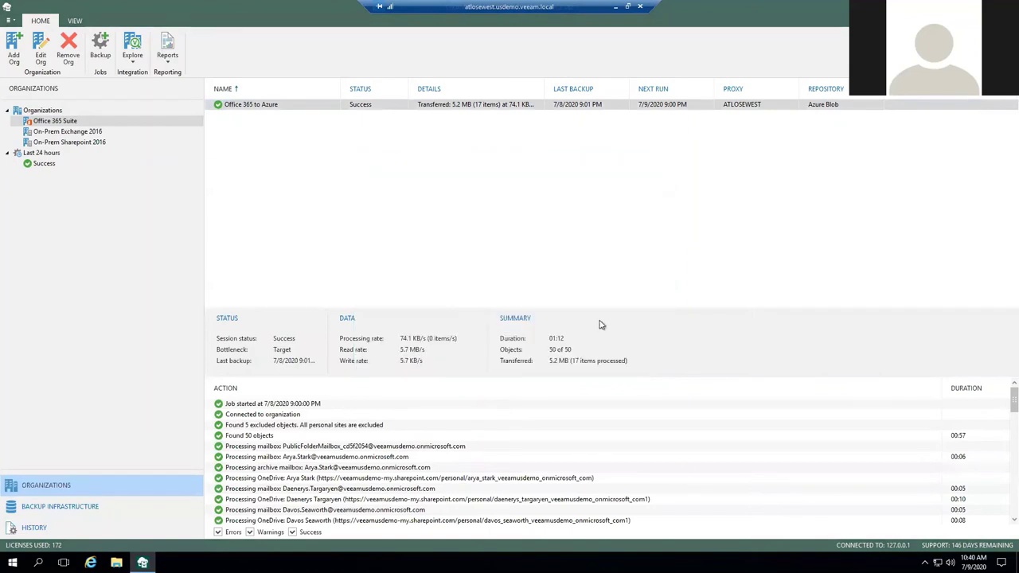
# Open the Office 365 to Azure backup job for editing and proceed to its backup object selection, keeping its name and empty description
pyautogui.click(253, 105)
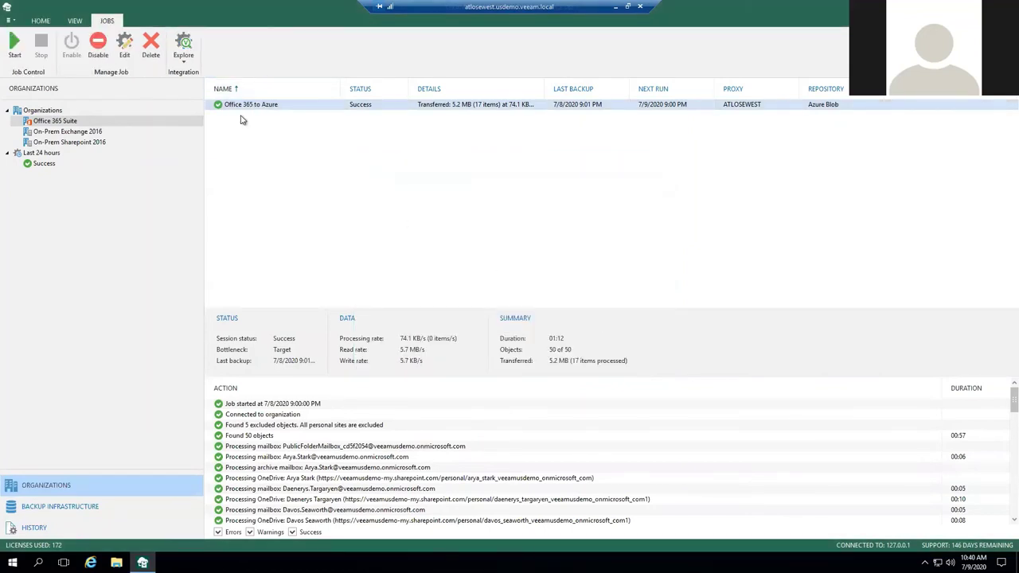
pyautogui.click(125, 55)
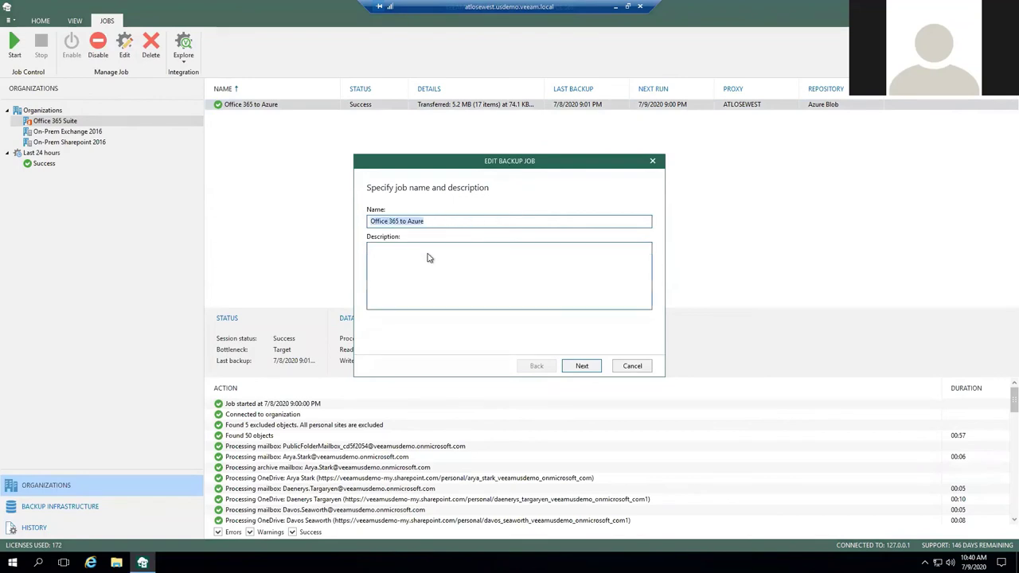
pyautogui.click(535, 271)
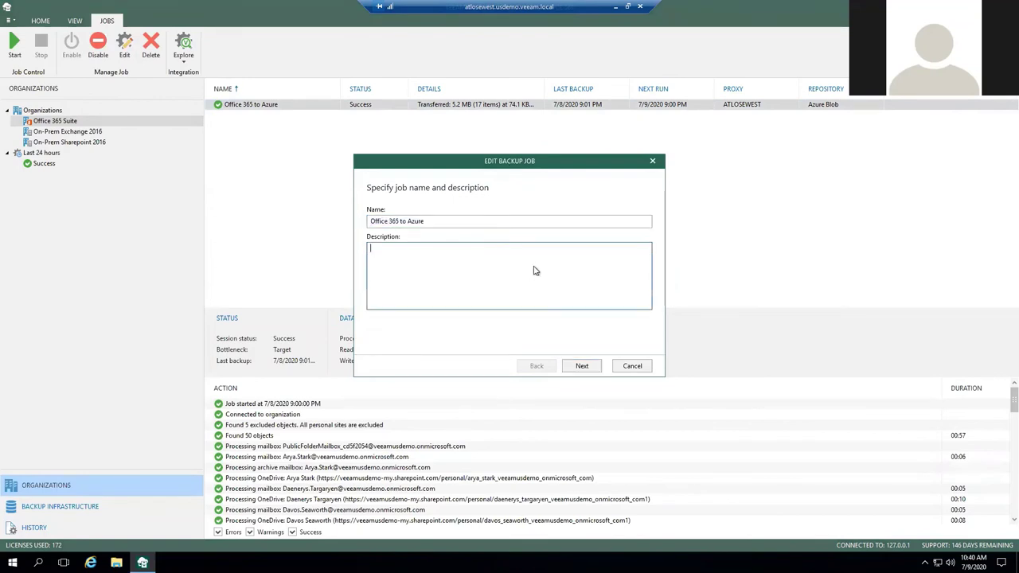
pyautogui.click(582, 366)
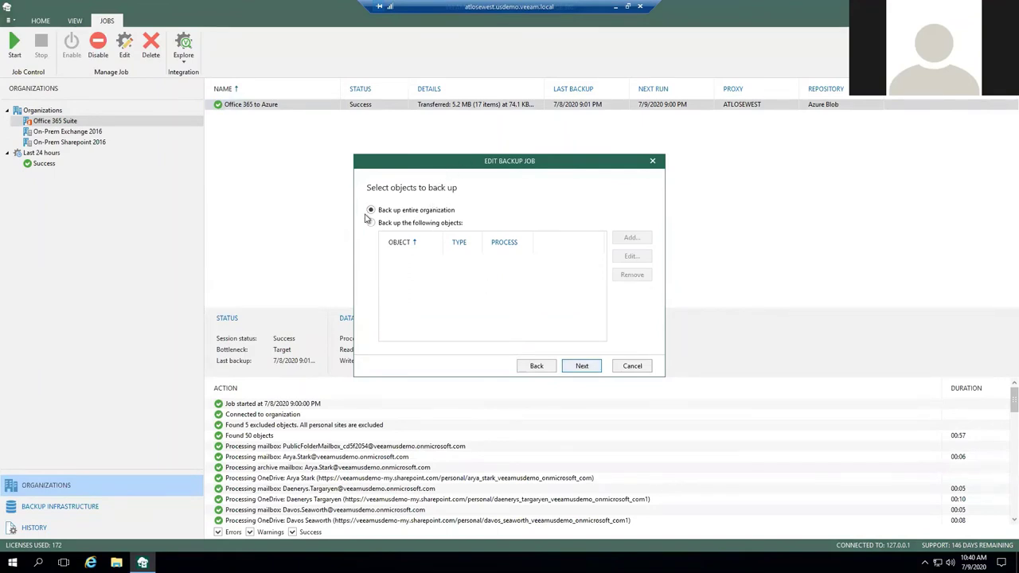
# Switch the job to backing up specific objects and add the Office 365 Suite organization to the object list
pyautogui.click(427, 225)
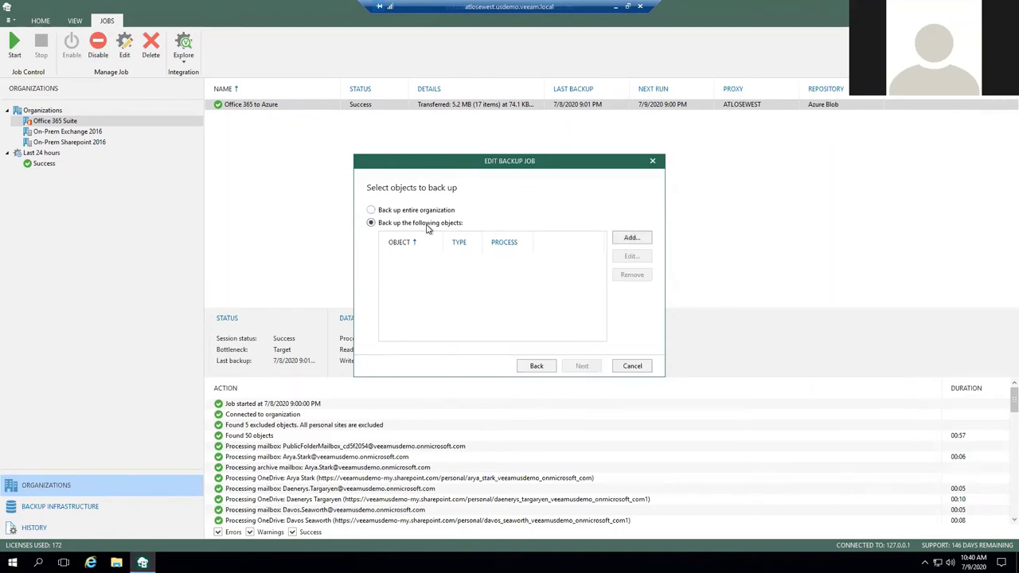
pyautogui.click(641, 240)
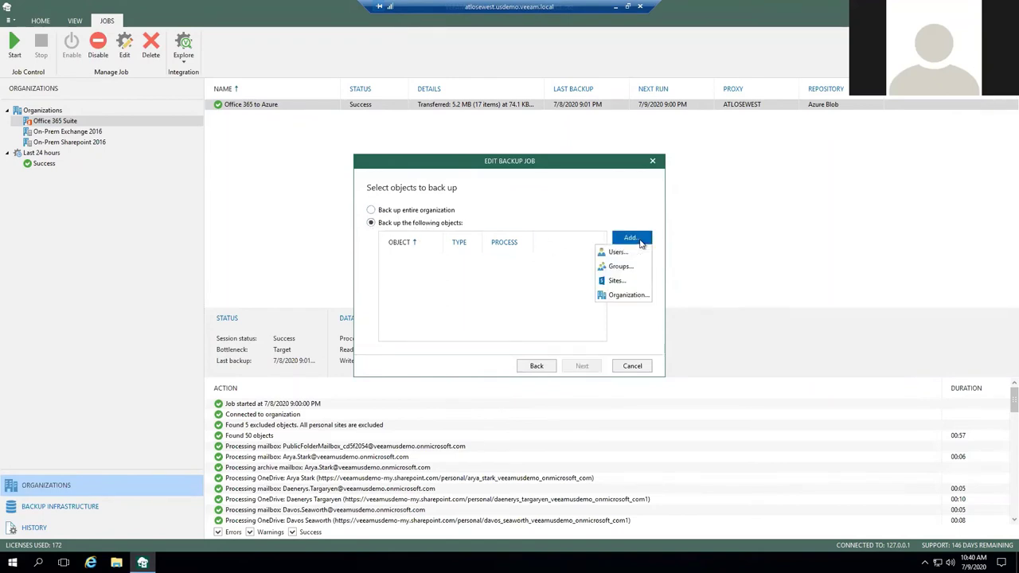
pyautogui.click(617, 296)
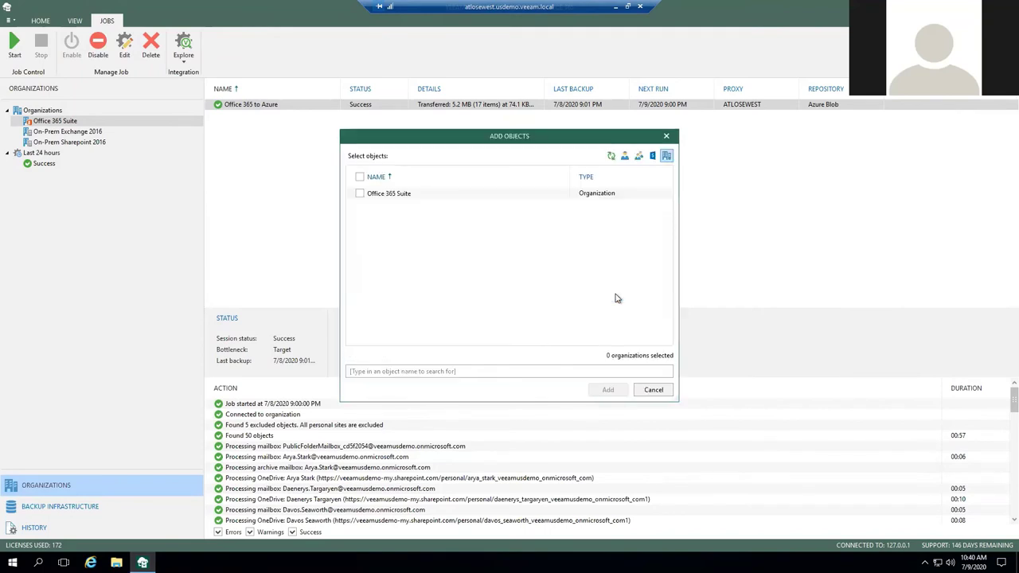
pyautogui.click(359, 194)
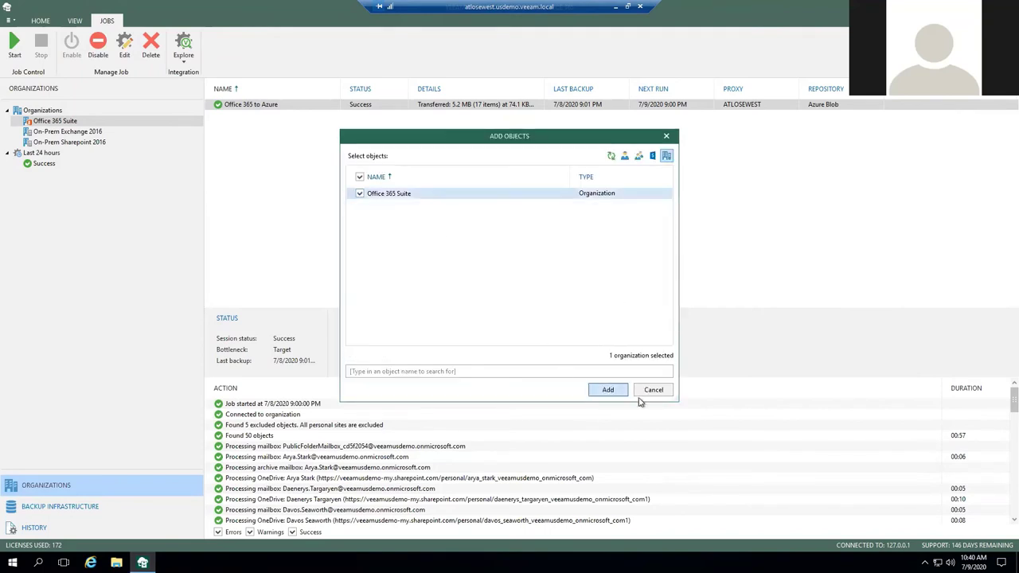
pyautogui.click(613, 393)
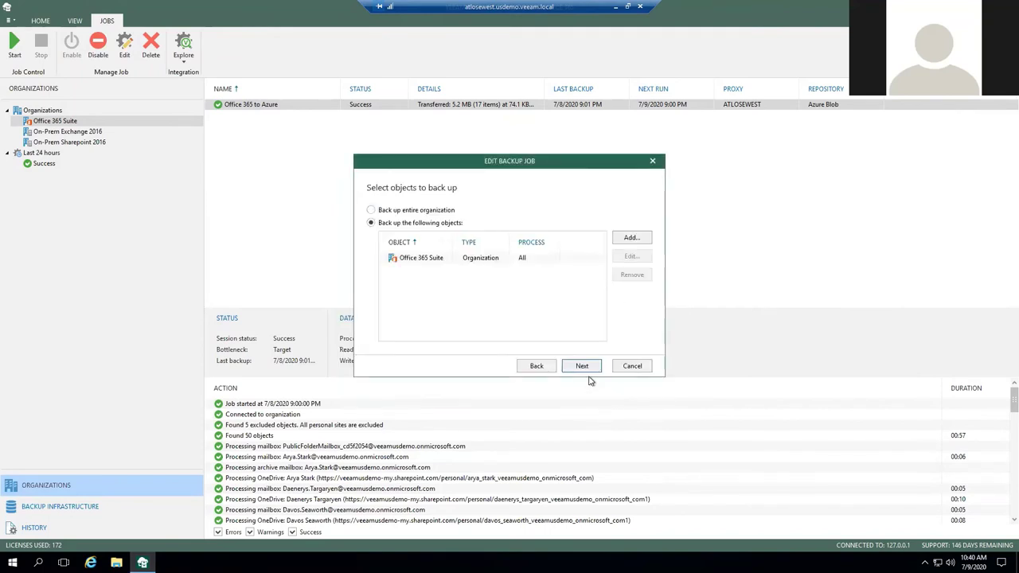
# Try clearing the Mail, Archive, OneDrive and Sites processing options for the Office 365 Suite object, and discard the changes
pyautogui.click(473, 263)
pyautogui.click(632, 255)
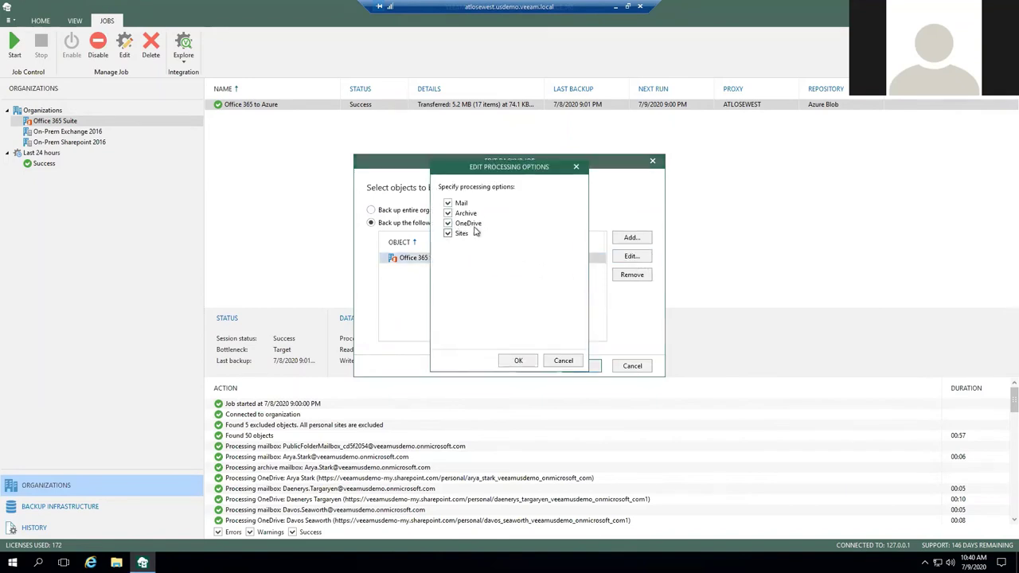
pyautogui.click(448, 234)
pyautogui.click(449, 224)
pyautogui.click(448, 214)
pyautogui.click(448, 213)
pyautogui.click(447, 223)
pyautogui.click(448, 224)
pyautogui.click(447, 214)
pyautogui.click(447, 203)
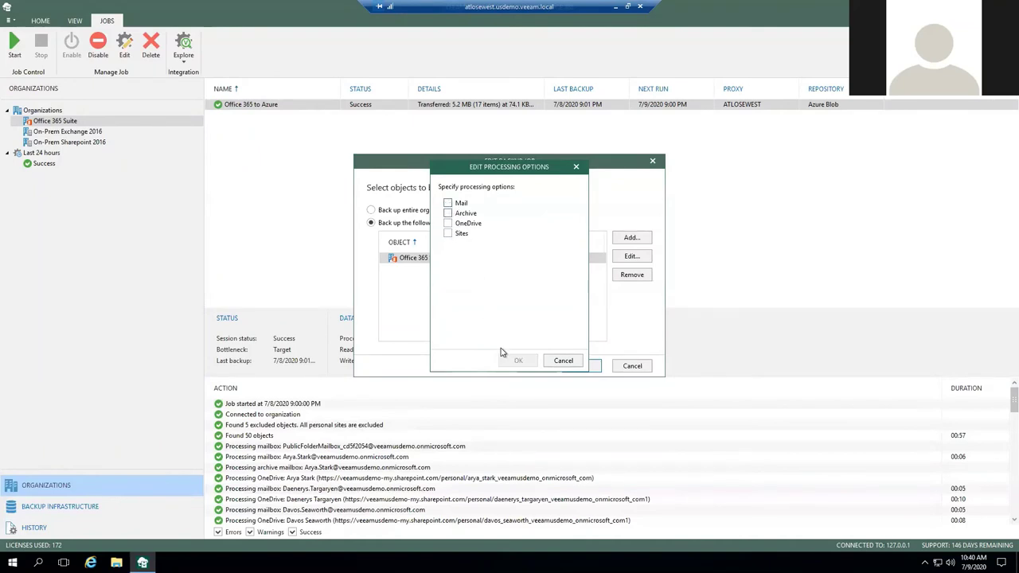
pyautogui.click(564, 361)
# Set the job to back up the entire organization and review its excluded objects, including Global Administrator and Personal Sites
pyautogui.click(370, 209)
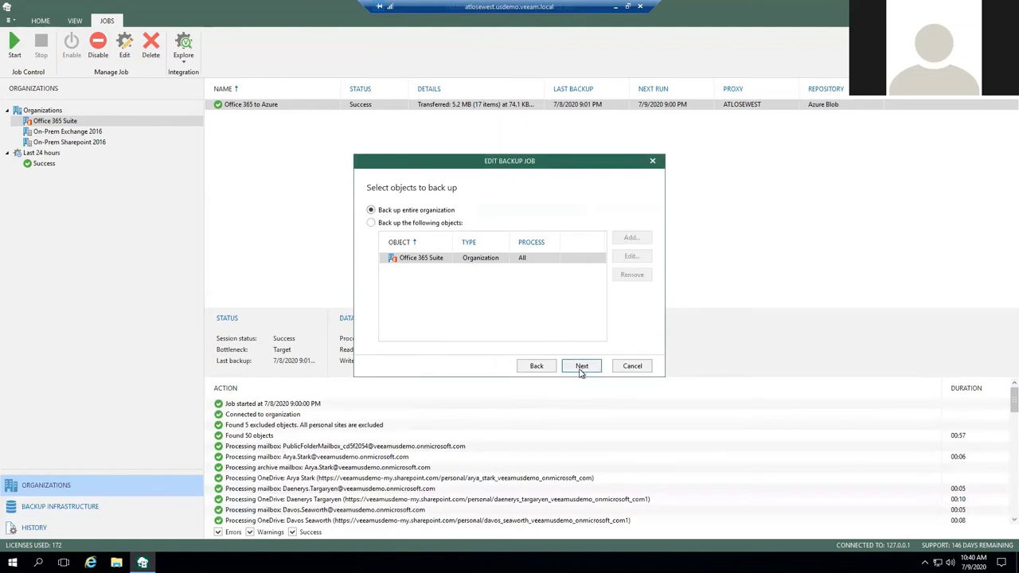
pyautogui.click(582, 366)
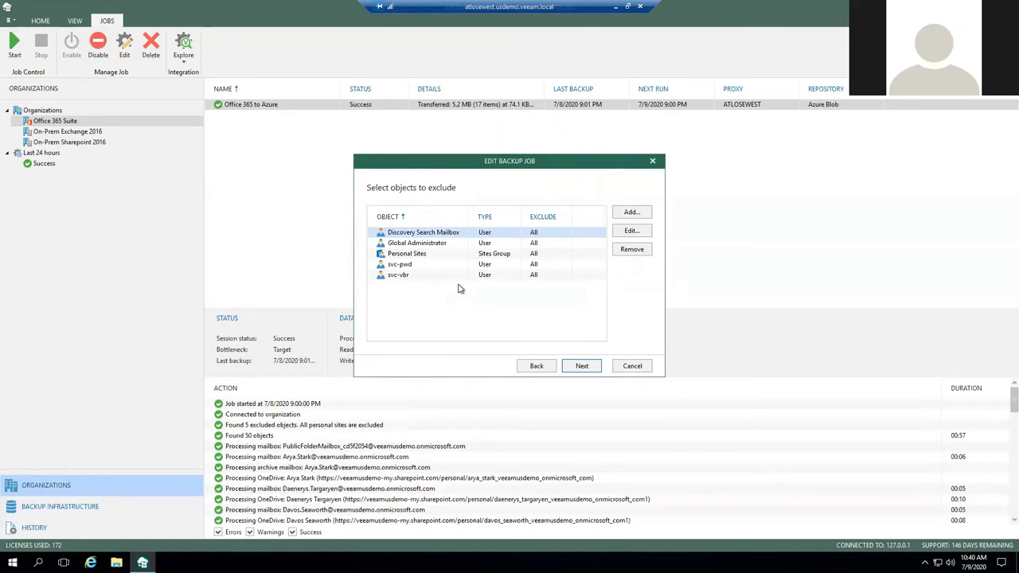
pyautogui.click(458, 243)
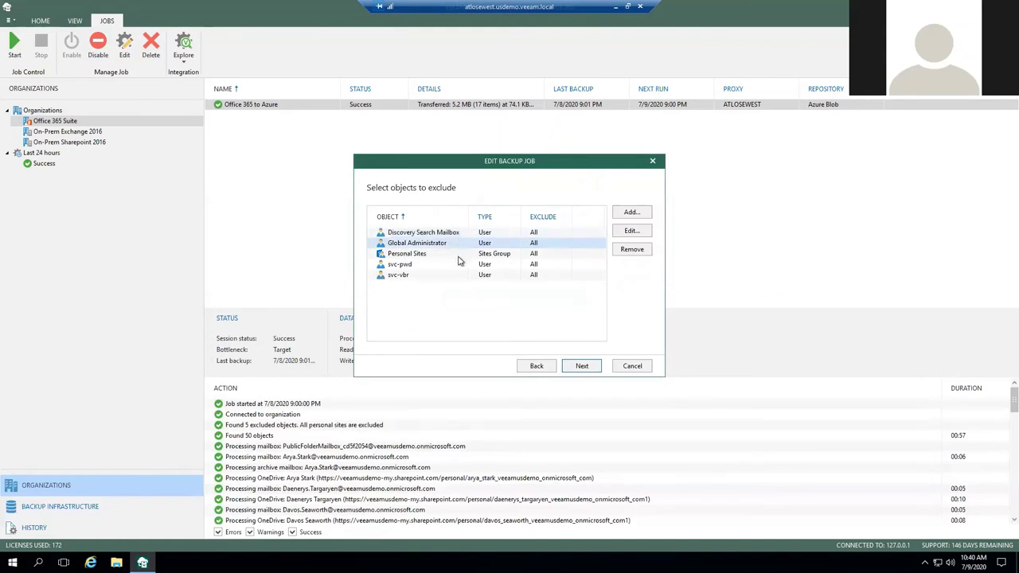
pyautogui.click(438, 255)
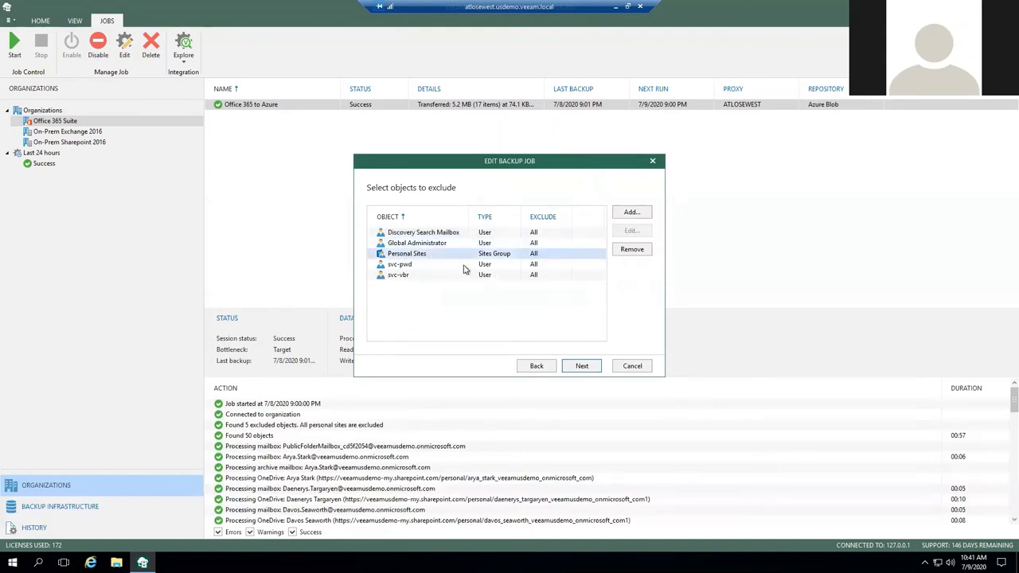
# Check which object types can be added to the exclusions, and proceed to review the available backup proxies
pyautogui.click(634, 212)
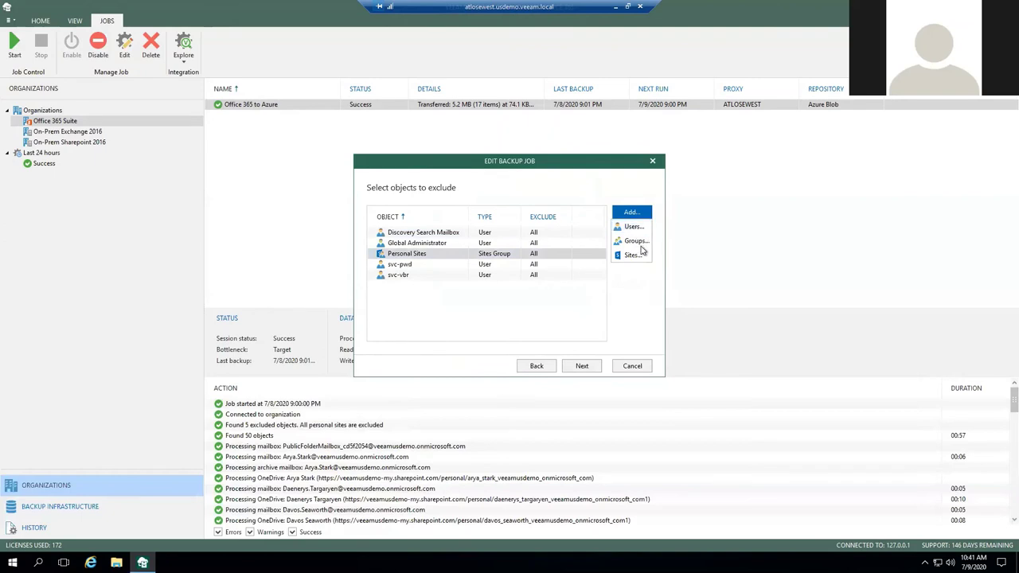
pyautogui.click(582, 367)
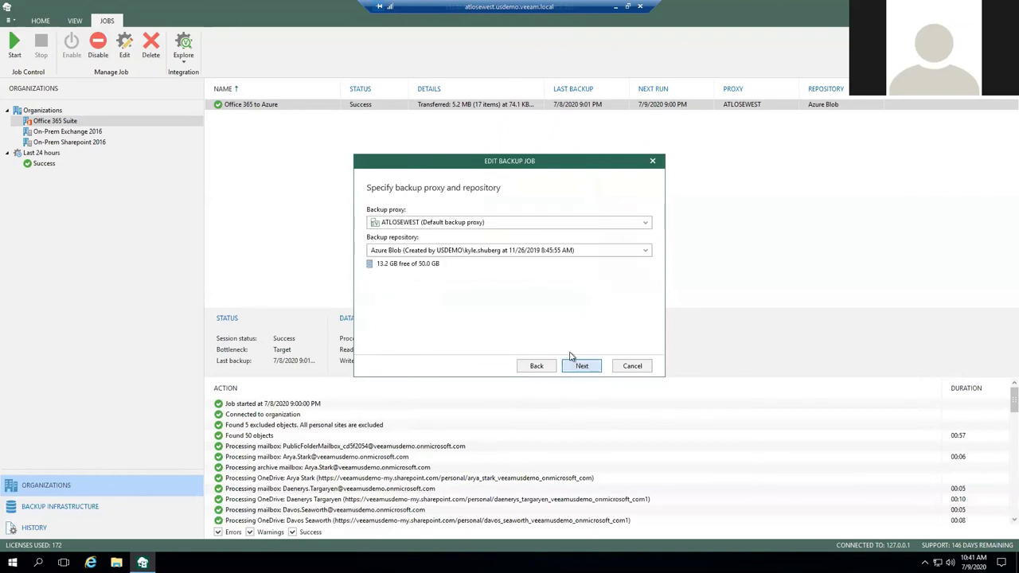
pyautogui.click(390, 227)
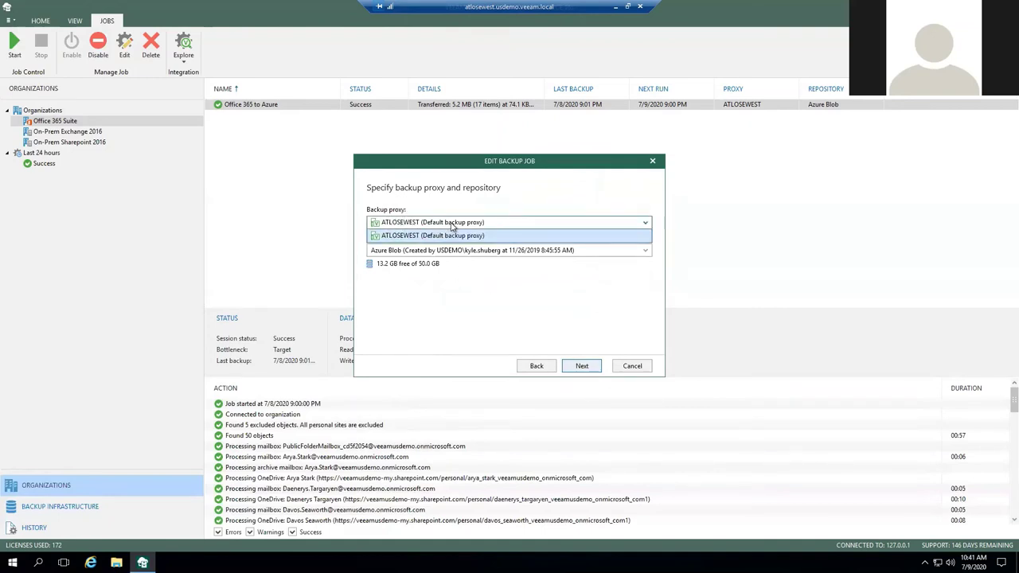
pyautogui.click(470, 224)
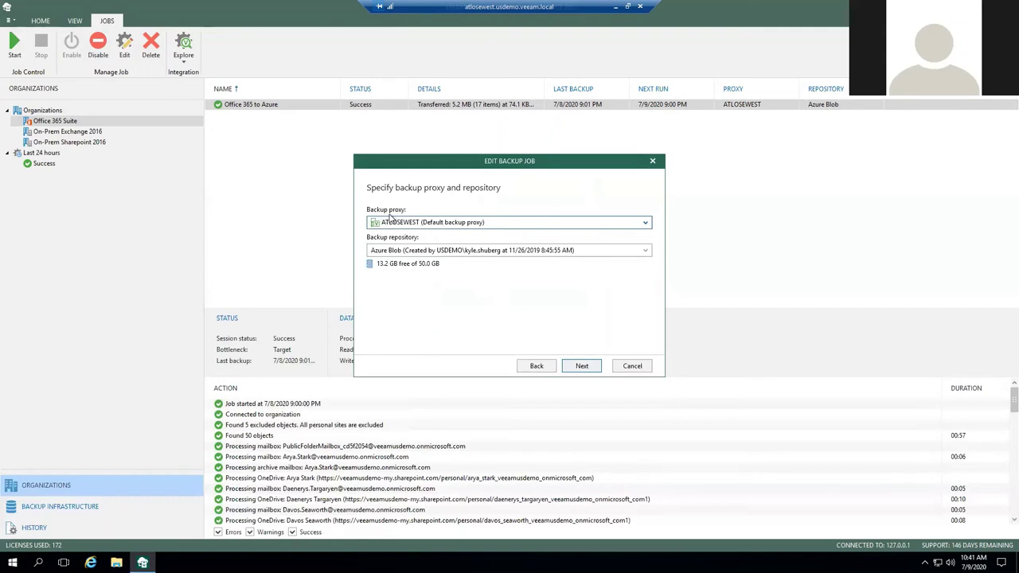
pyautogui.click(462, 223)
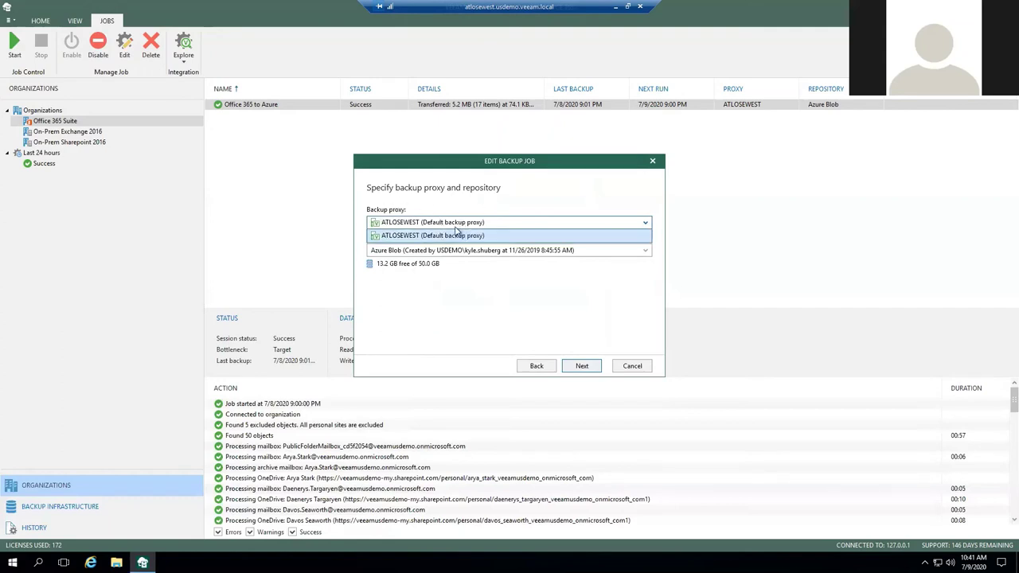
pyautogui.click(536, 206)
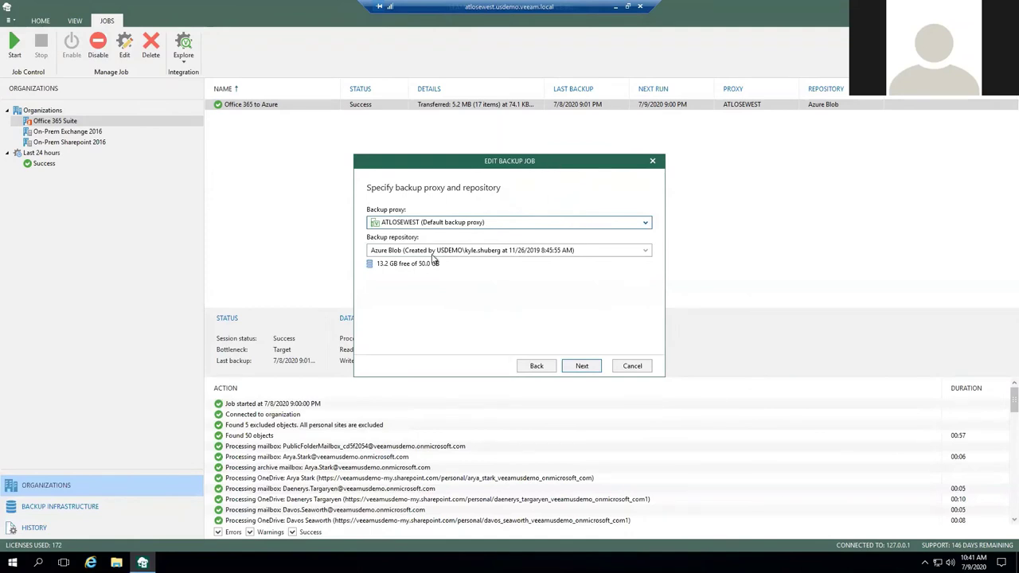
# Review the available backup repositories, keep Azure Blob selected and proceed to the job's scheduling options
pyautogui.click(500, 251)
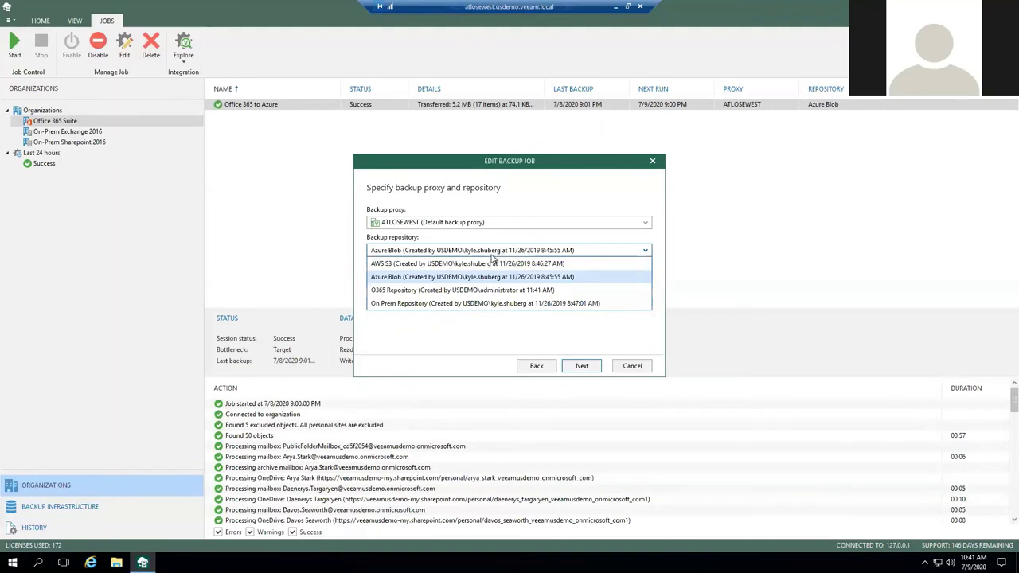
pyautogui.click(414, 276)
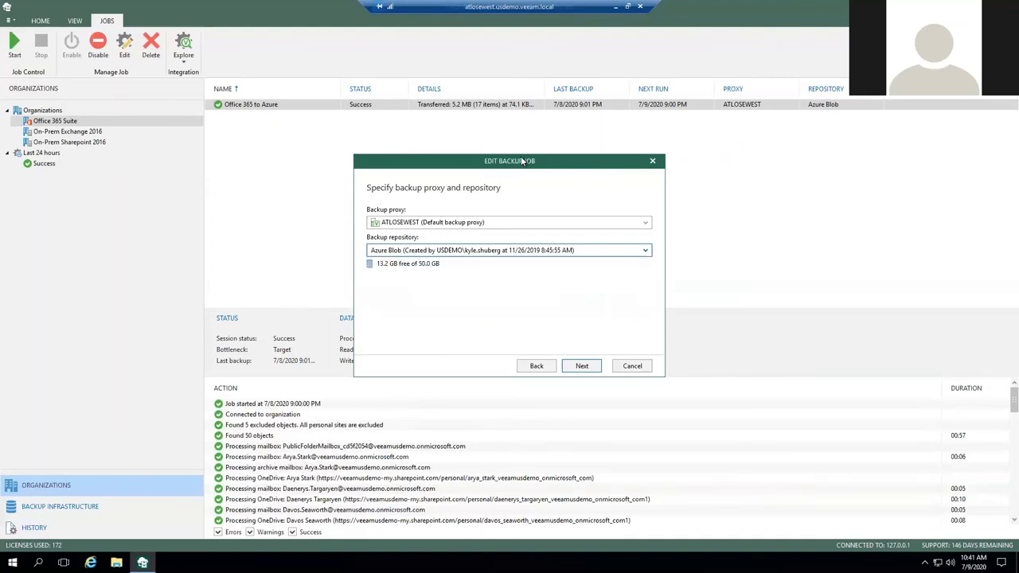
pyautogui.moveTo(521, 162); pyautogui.dragTo(520, 155)
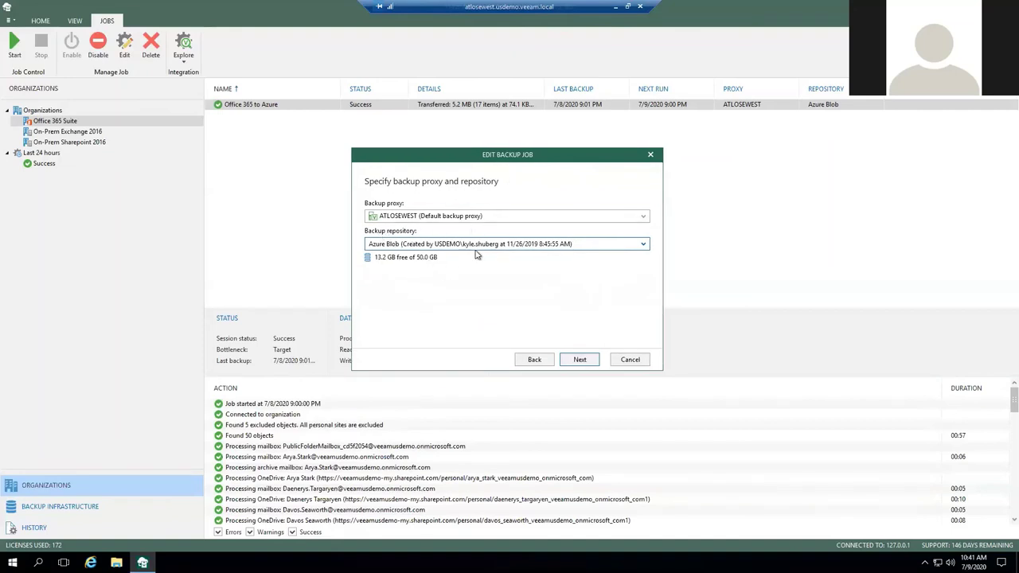
pyautogui.click(583, 360)
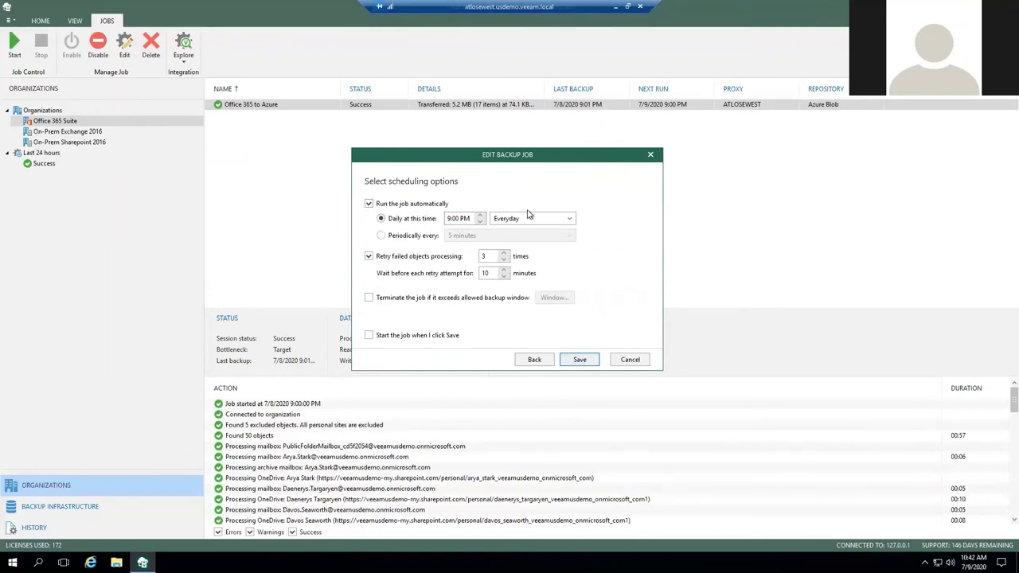
# Review the day choices for daily runs and the intervals for periodic runs, and return the job to the daily schedule
pyautogui.click(571, 222)
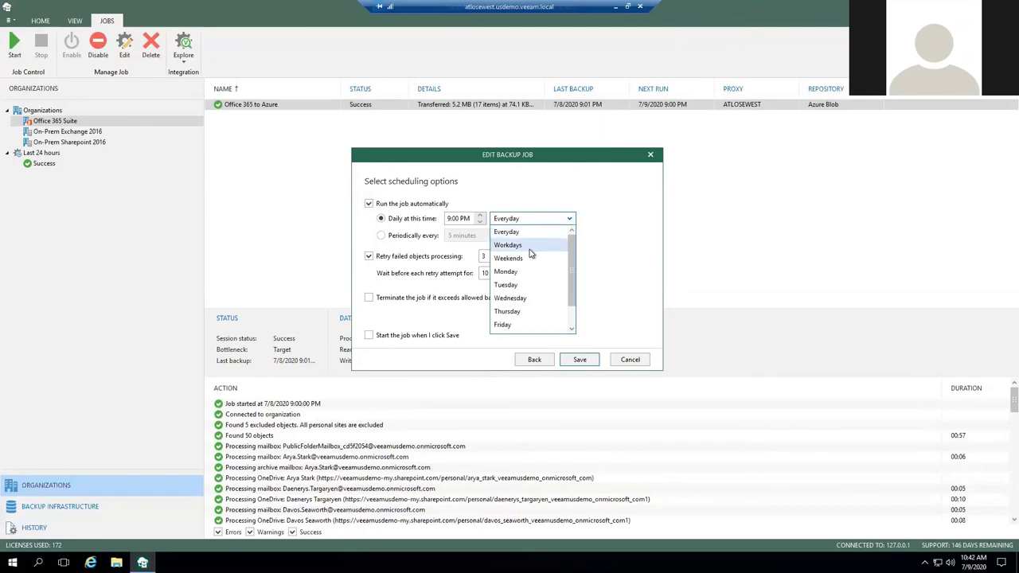
pyautogui.moveTo(571, 276); pyautogui.dragTo(513, 250)
pyautogui.click(380, 236)
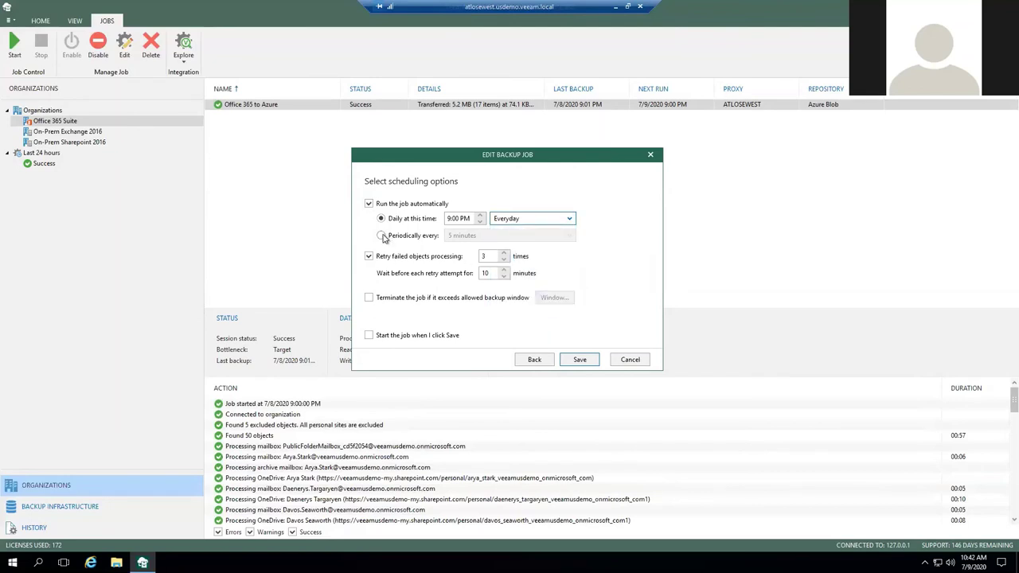
pyautogui.click(380, 236)
pyautogui.click(540, 236)
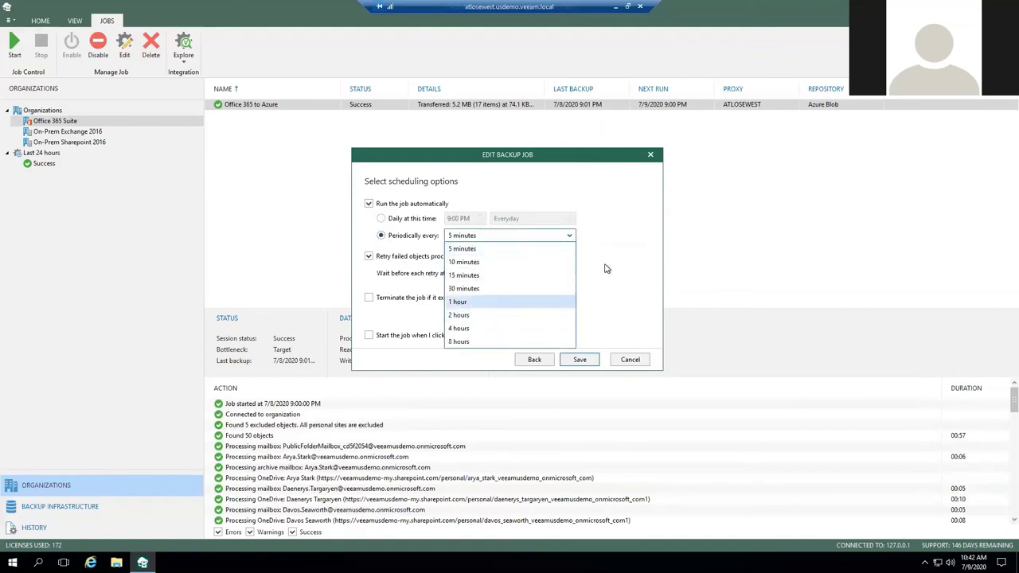
pyautogui.click(635, 237)
pyautogui.click(381, 218)
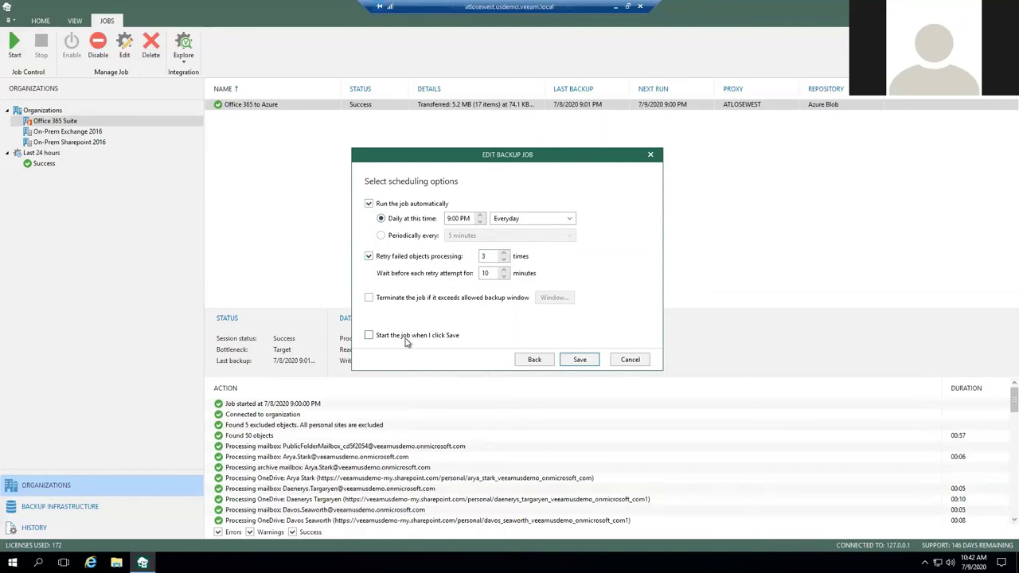
# Try the option to terminate the job outside its allowed backup window, view the time periods, and discard the job edits
pyautogui.click(369, 298)
pyautogui.click(554, 297)
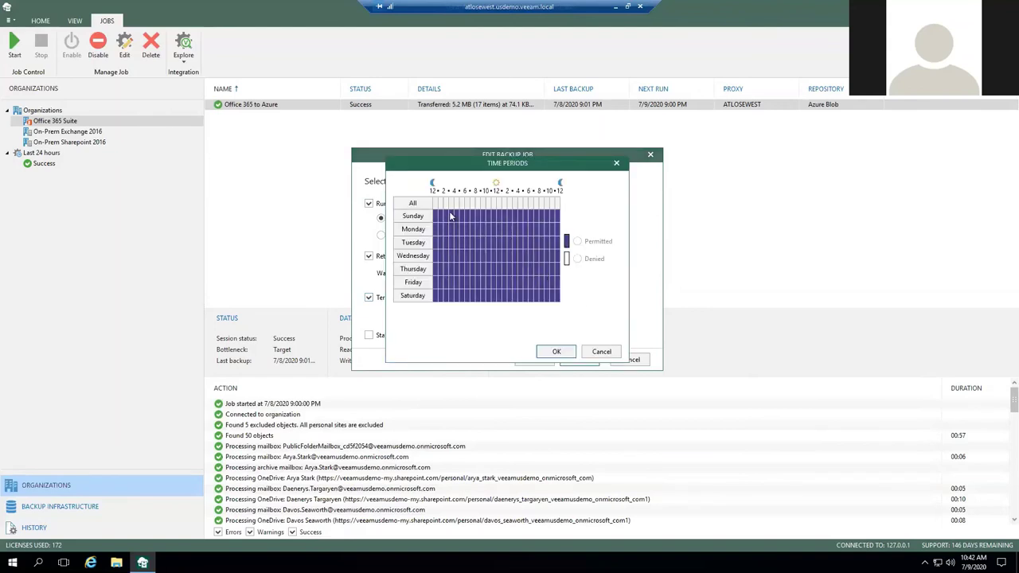
pyautogui.moveTo(508, 168); pyautogui.dragTo(522, 177)
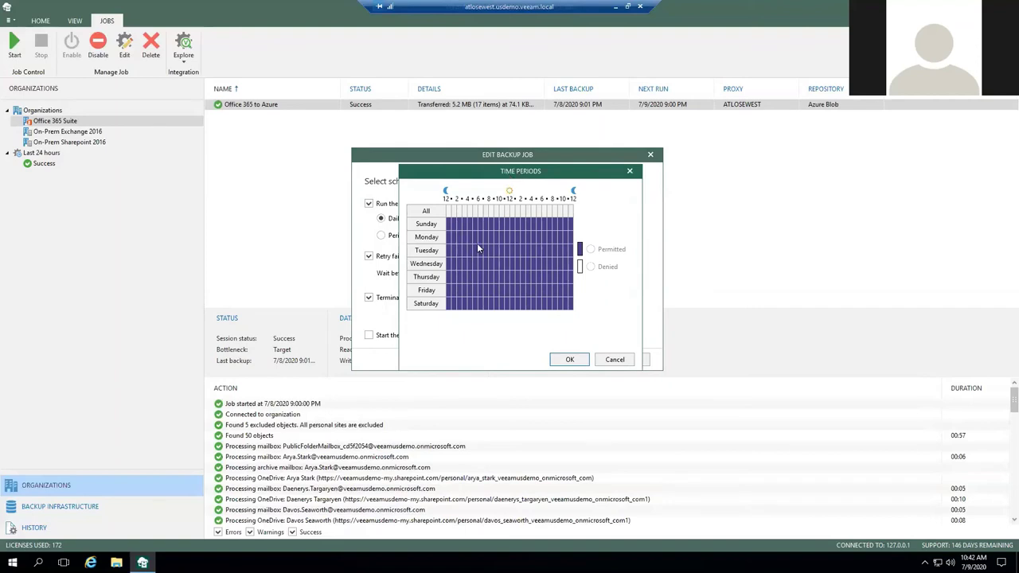
pyautogui.click(611, 361)
pyautogui.click(402, 299)
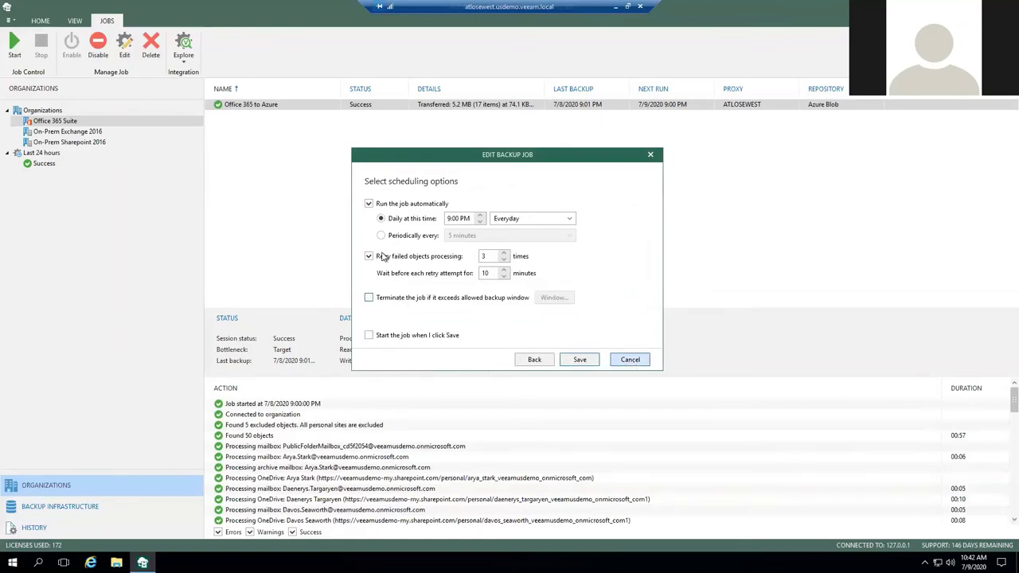
pyautogui.click(630, 360)
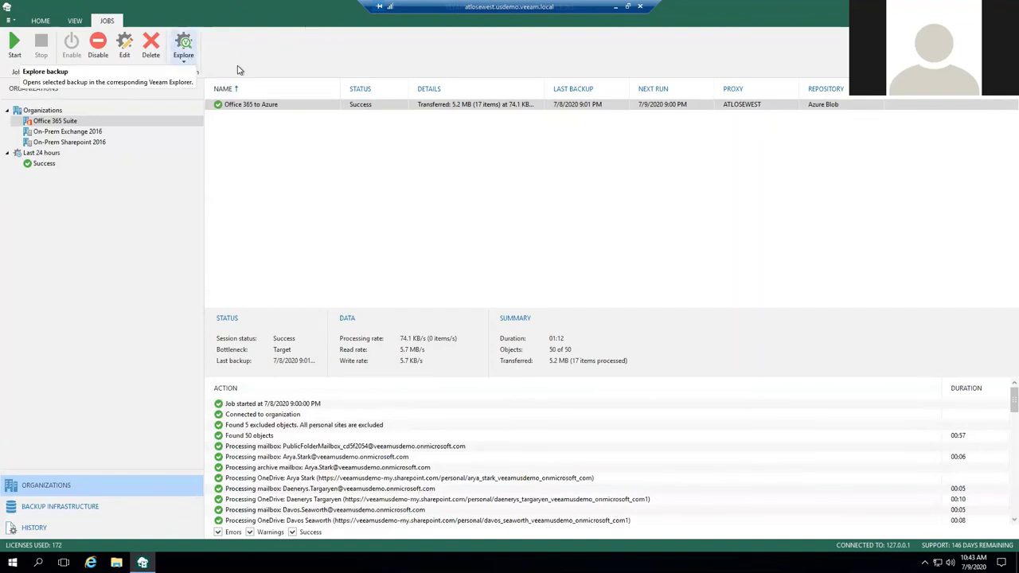
# Explore the latest Exchange state of the Office 365 to Azure backup, list the Office 365 Suite mailboxes, and close the explorer
pyautogui.click(189, 59)
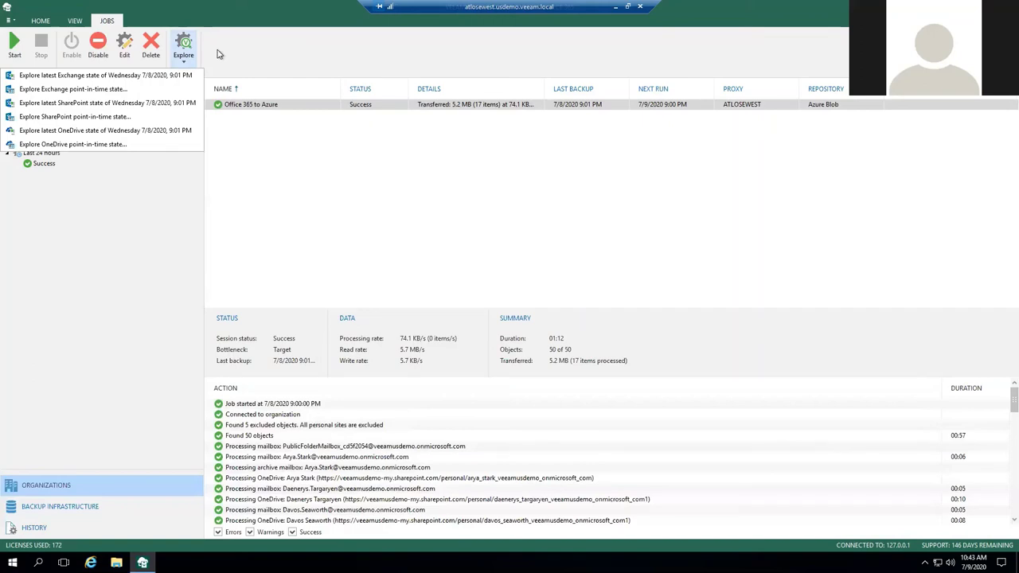
pyautogui.click(184, 48)
pyautogui.click(184, 48)
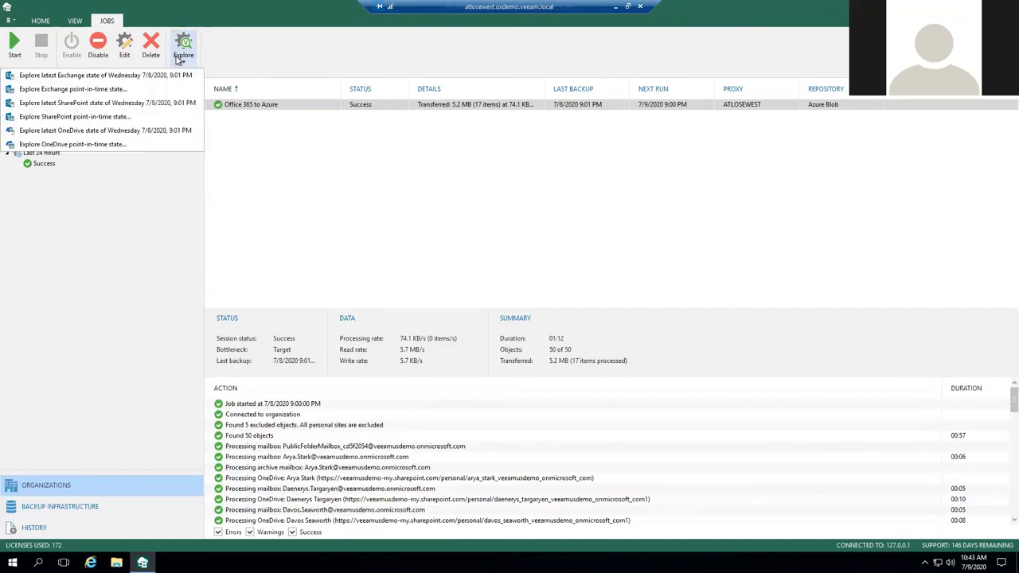
pyautogui.click(110, 76)
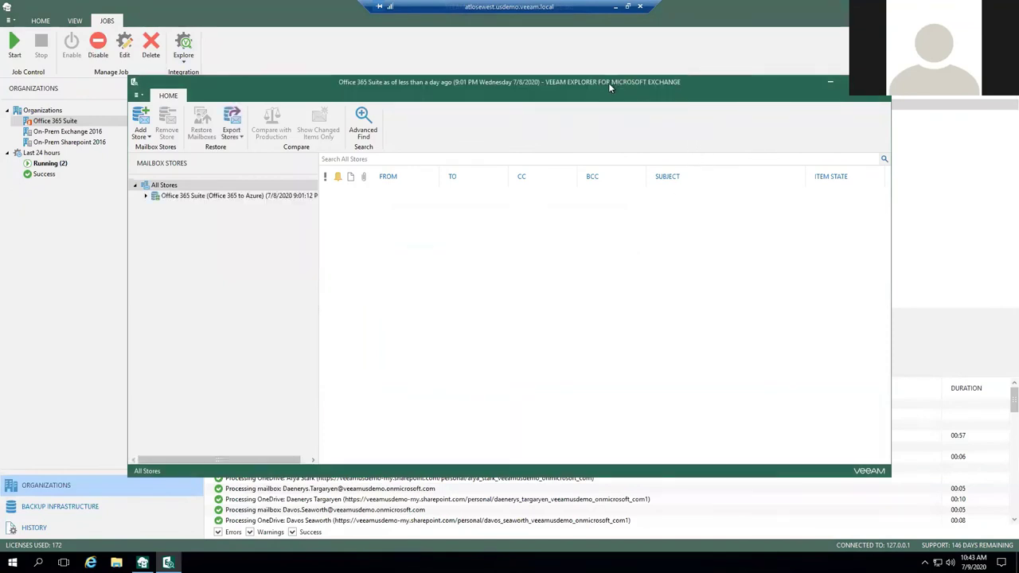
pyautogui.moveTo(608, 83); pyautogui.dragTo(636, 107)
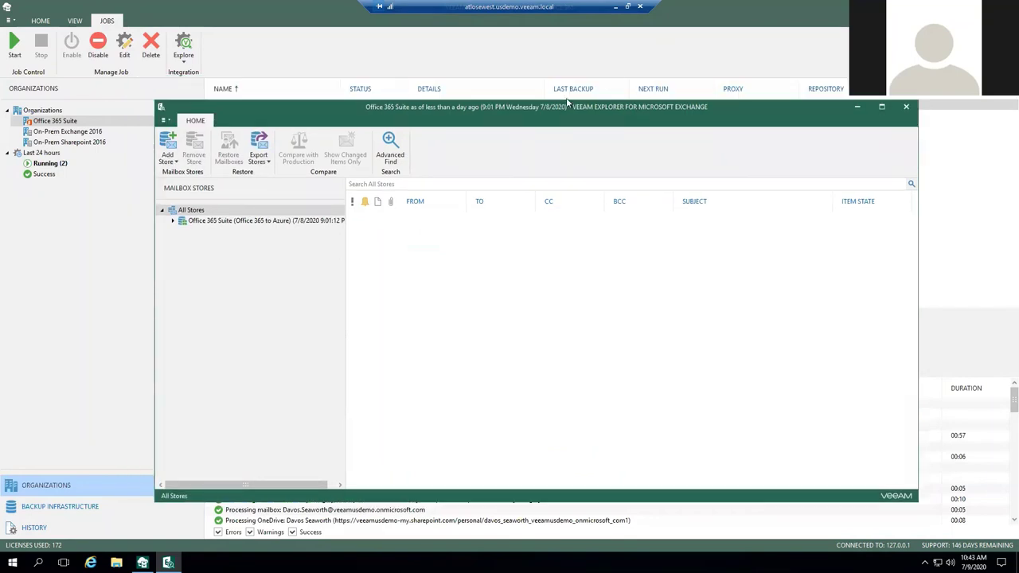
pyautogui.click(173, 222)
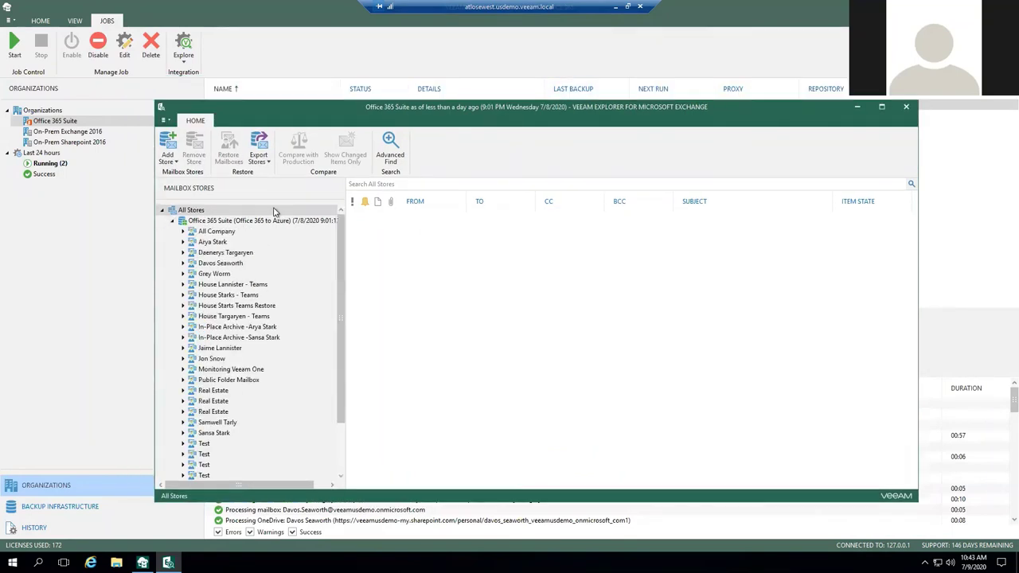
pyautogui.moveTo(509, 101); pyautogui.dragTo(482, 74)
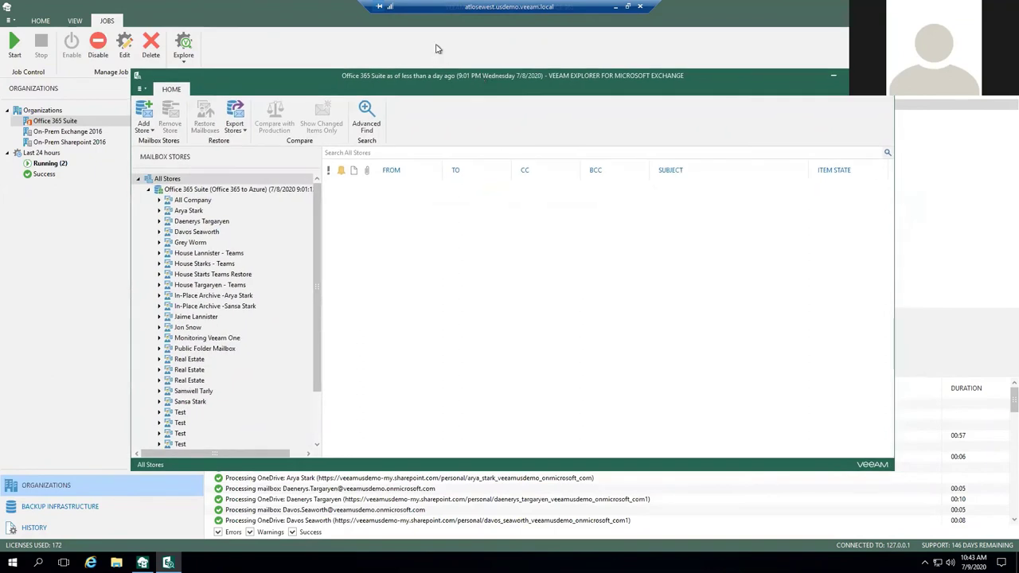
pyautogui.click(880, 75)
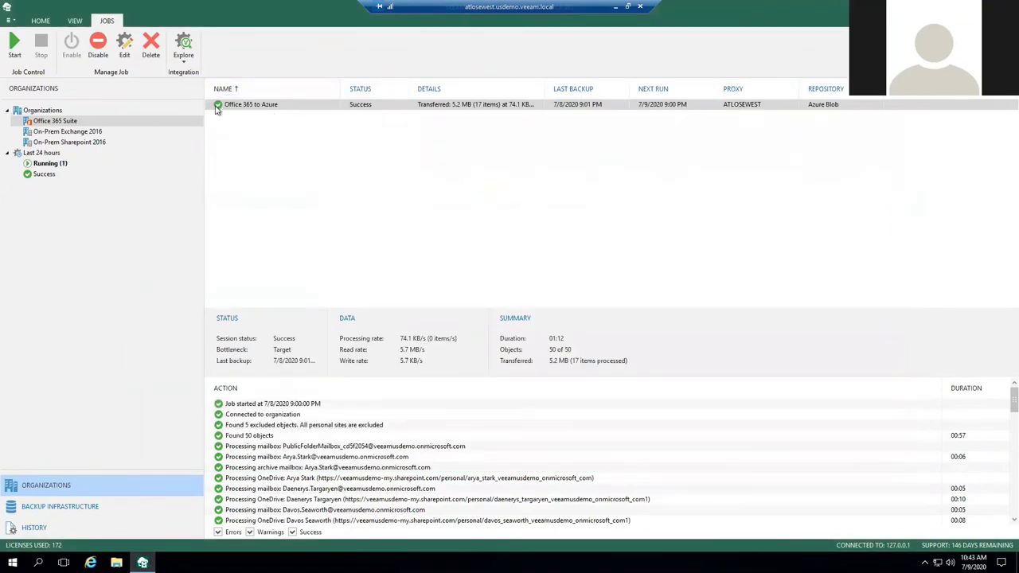
# Review the actions and explore options offered for the Office 365 to Azure job
pyautogui.click(251, 106)
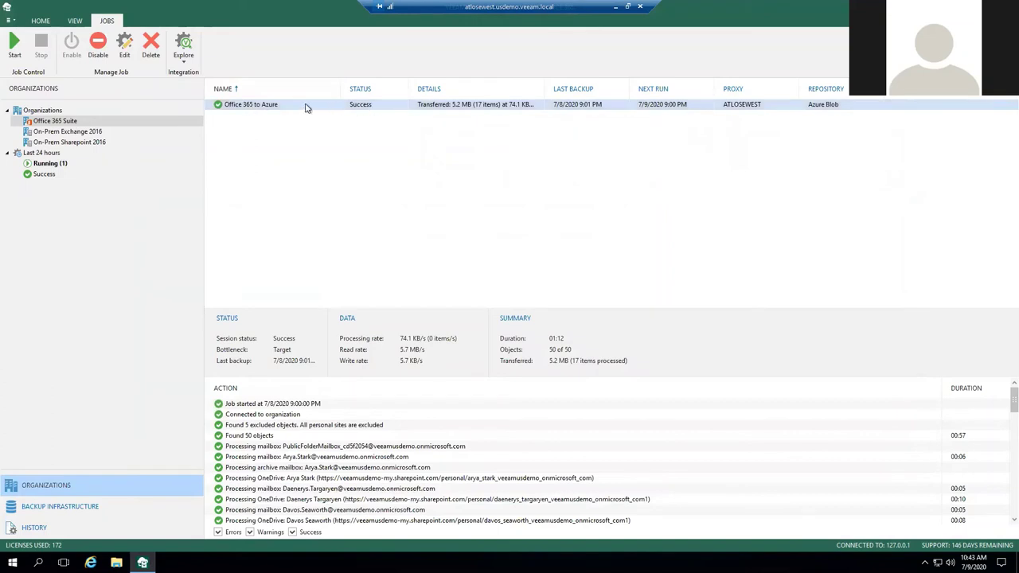
pyautogui.rightClick(257, 108)
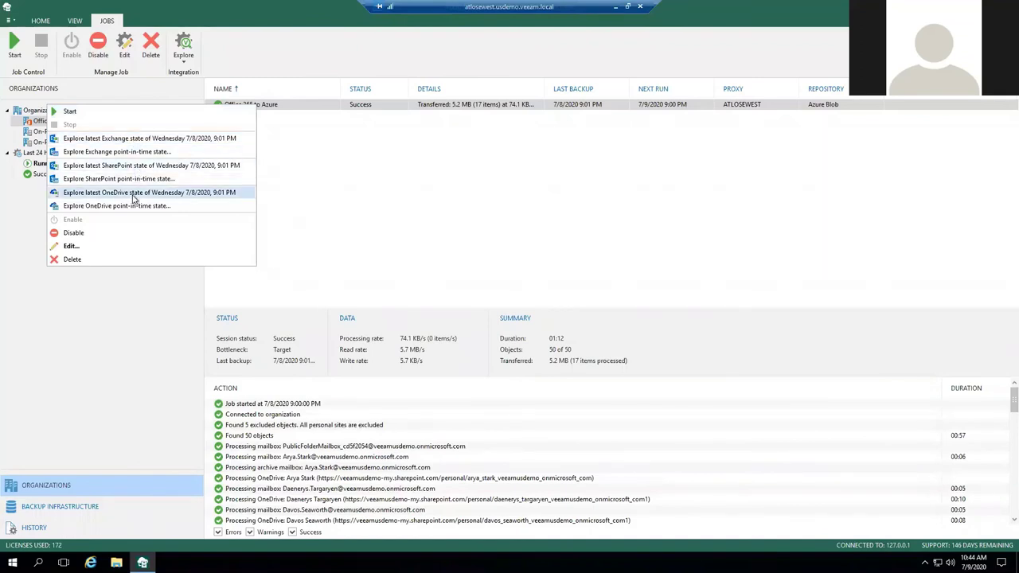
pyautogui.click(285, 110)
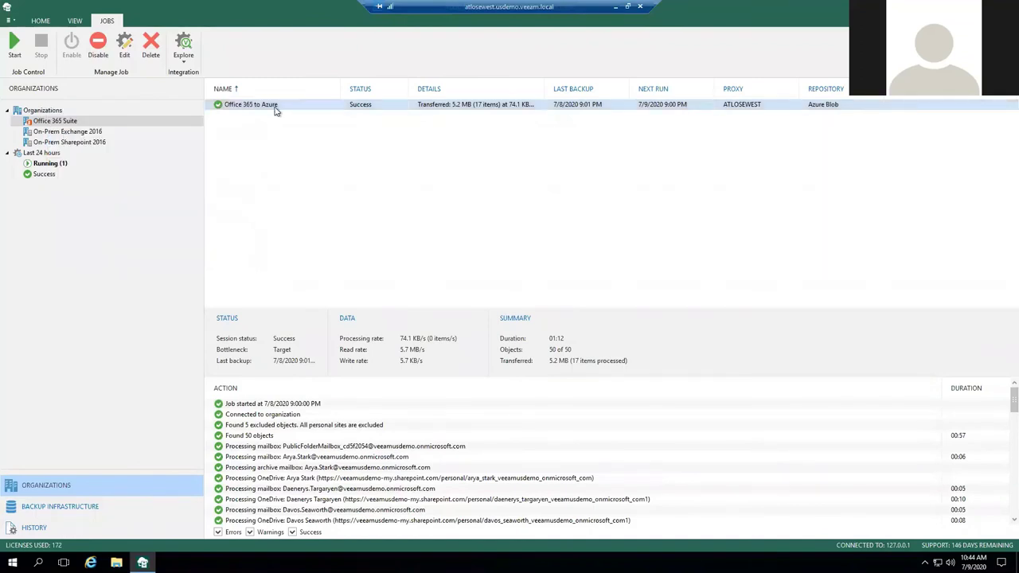
# Start exploring an Exchange point-in-time state, check the specific date option, and open the backup with the latest available state
pyautogui.click(182, 49)
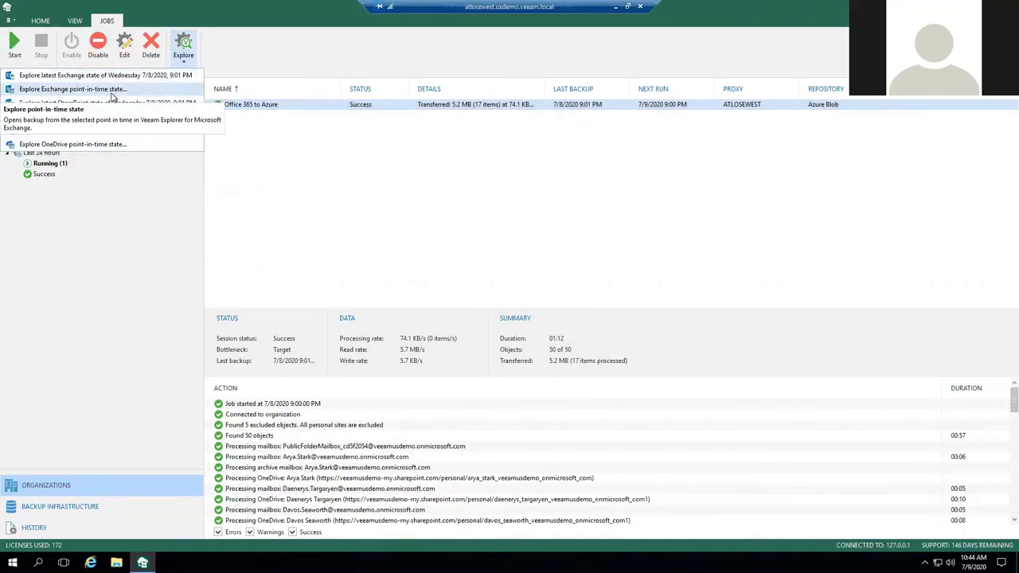
pyautogui.click(114, 89)
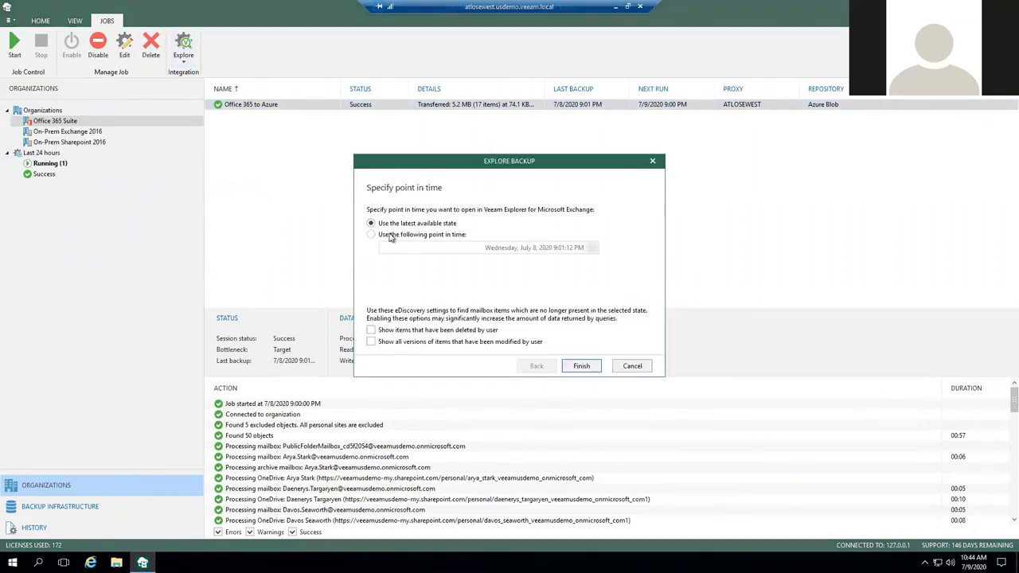
pyautogui.click(378, 235)
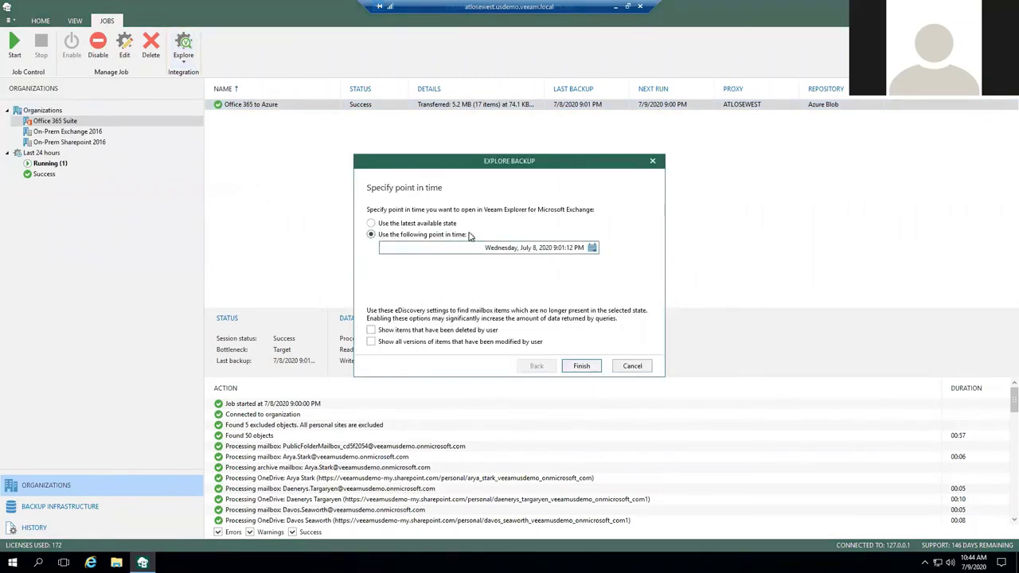
pyautogui.click(592, 248)
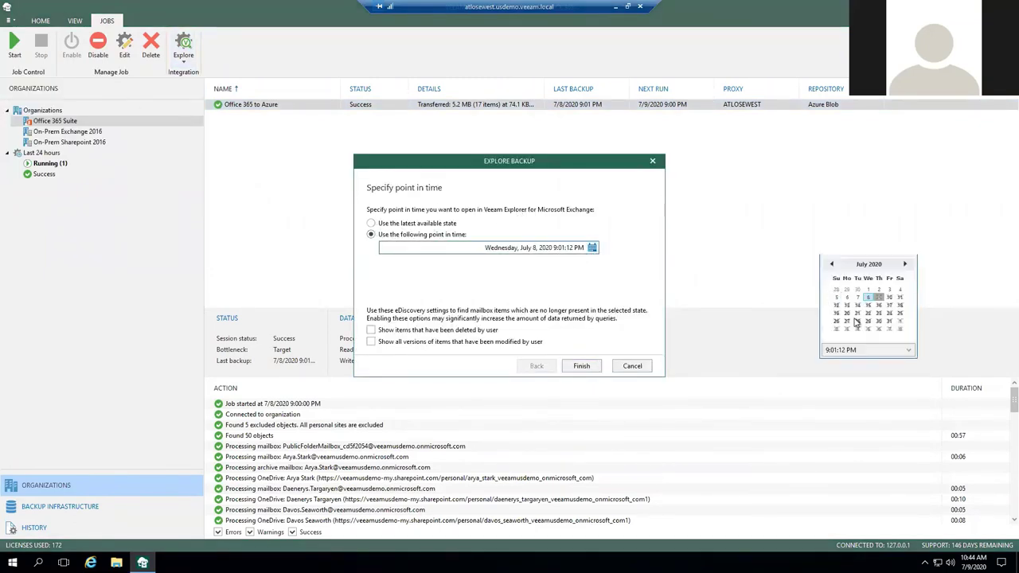
pyautogui.click(593, 248)
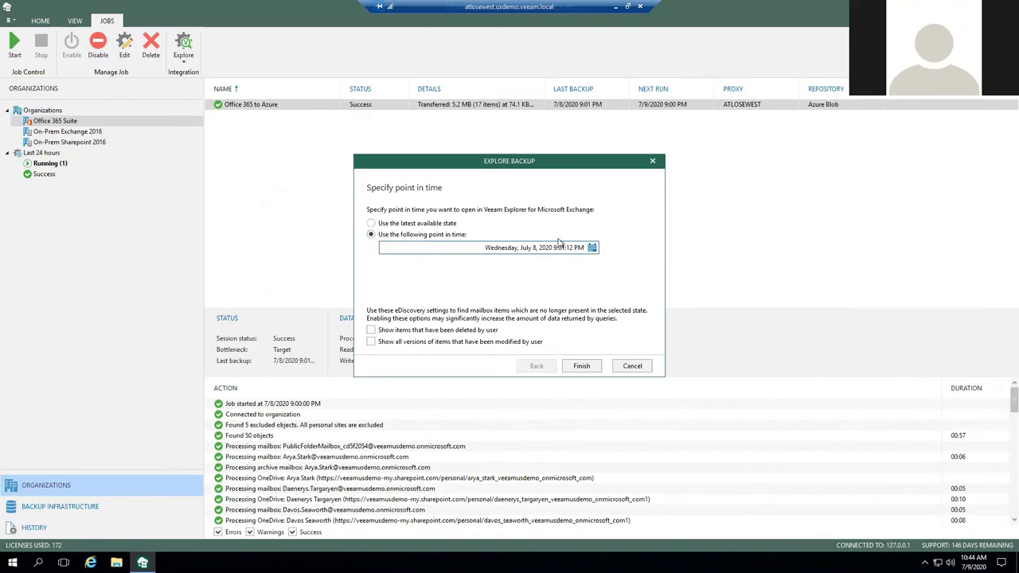
pyautogui.click(373, 224)
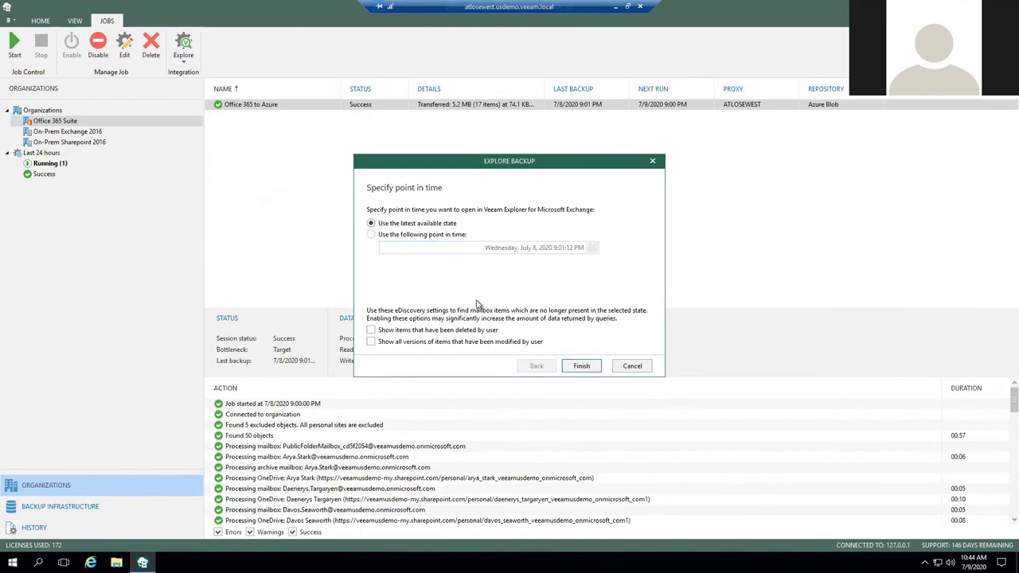
pyautogui.click(582, 367)
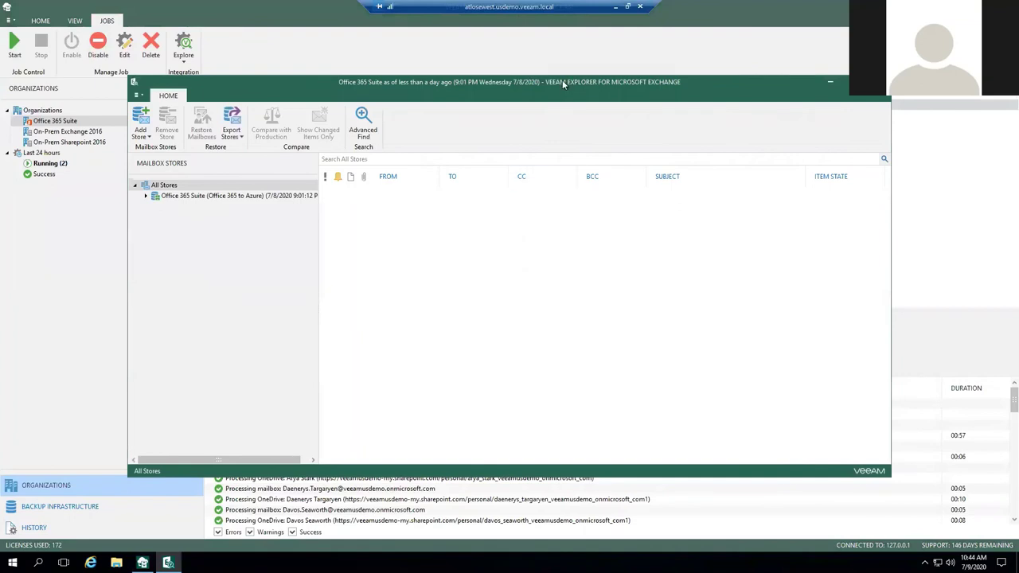
# List the mailboxes in the Office 365 Suite store and browse the folders of the second and third mailboxes
pyautogui.moveTo(563, 84); pyautogui.dragTo(555, 76)
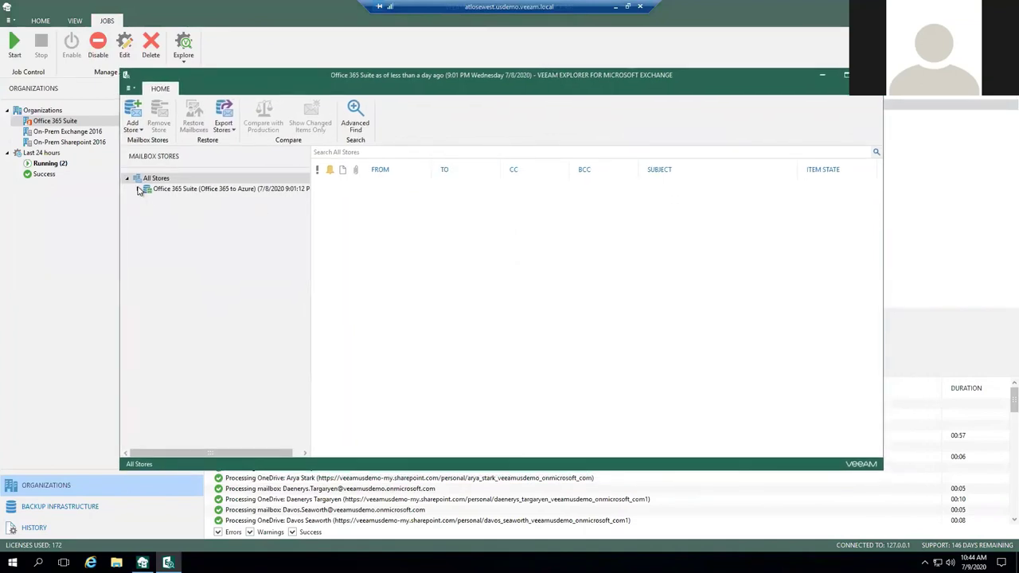
pyautogui.click(137, 190)
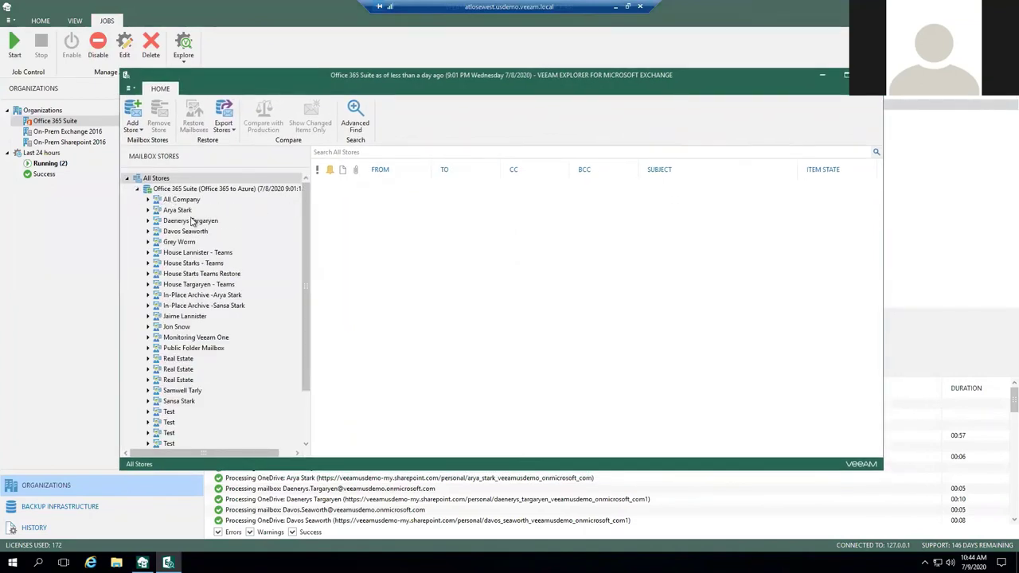
pyautogui.click(148, 210)
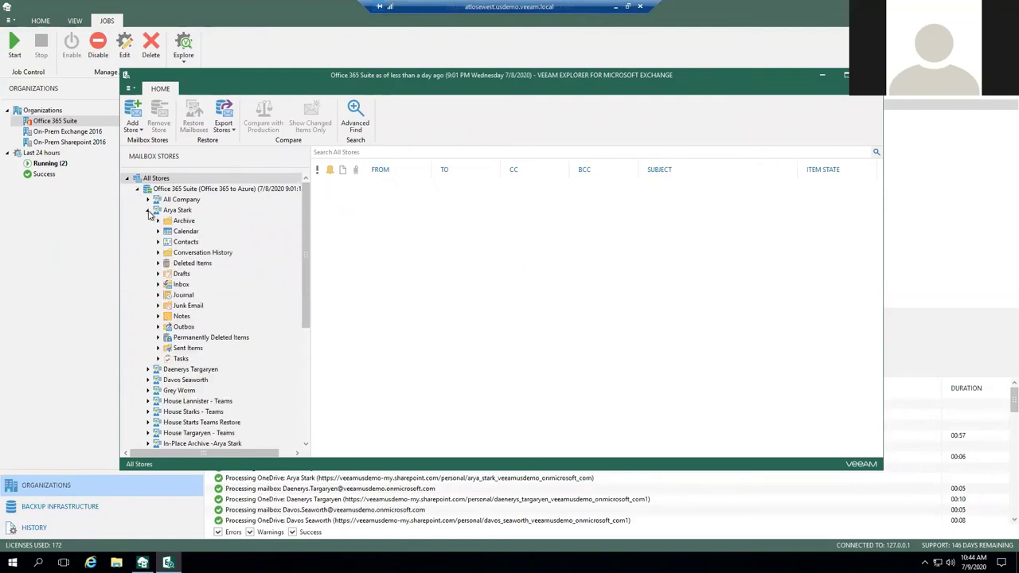
pyautogui.click(149, 210)
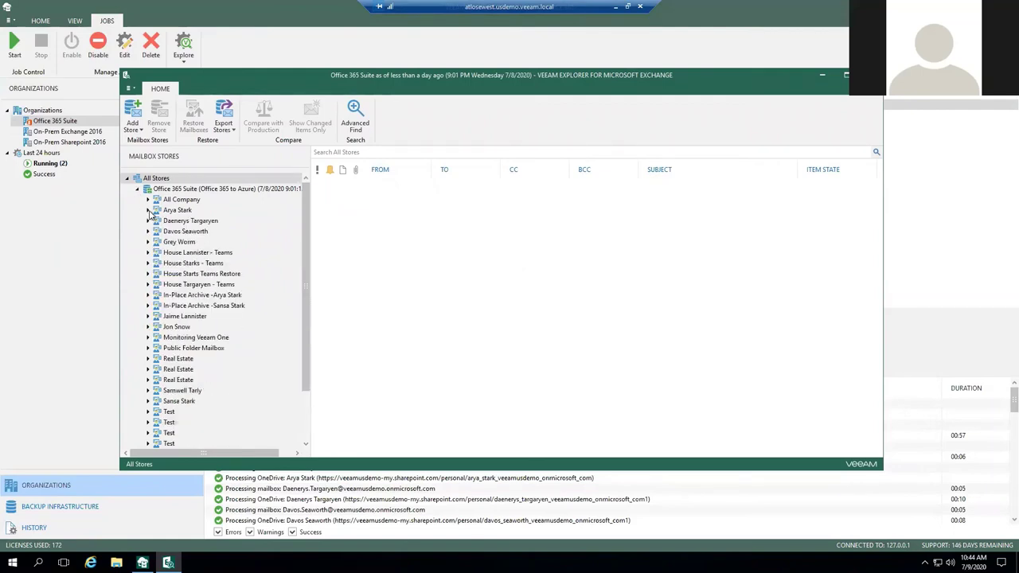
pyautogui.doubleClick(190, 222)
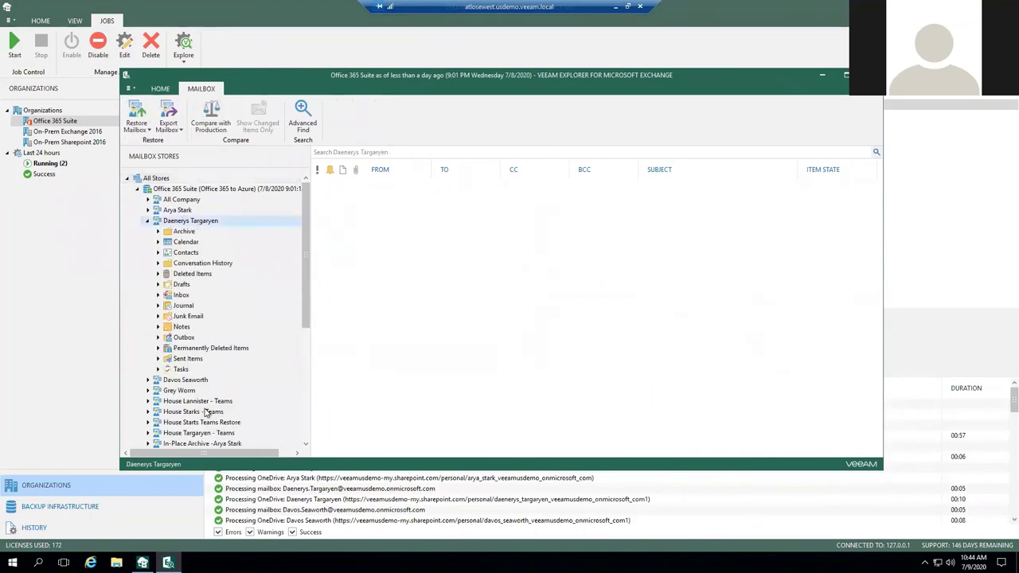
# View the third mailbox's Inbox, check its Permanently Deleted Items folder, and return to the Inbox
pyautogui.click(182, 296)
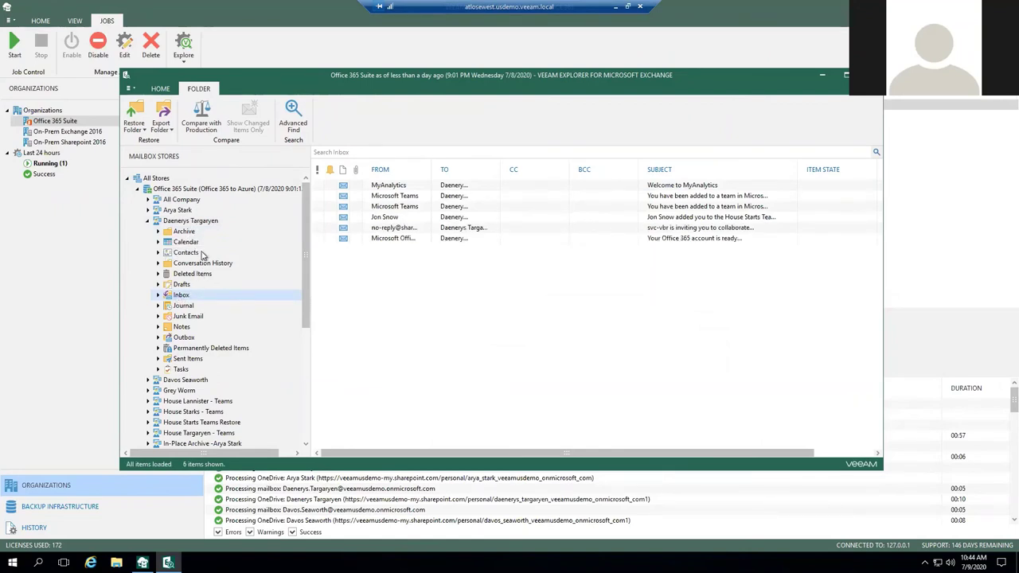
pyautogui.click(201, 276)
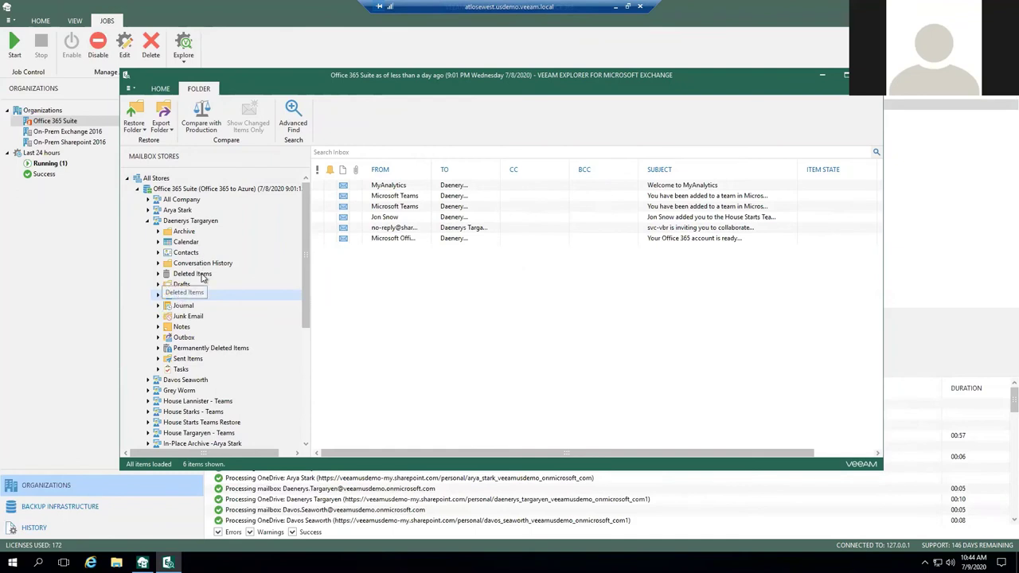
pyautogui.click(211, 351)
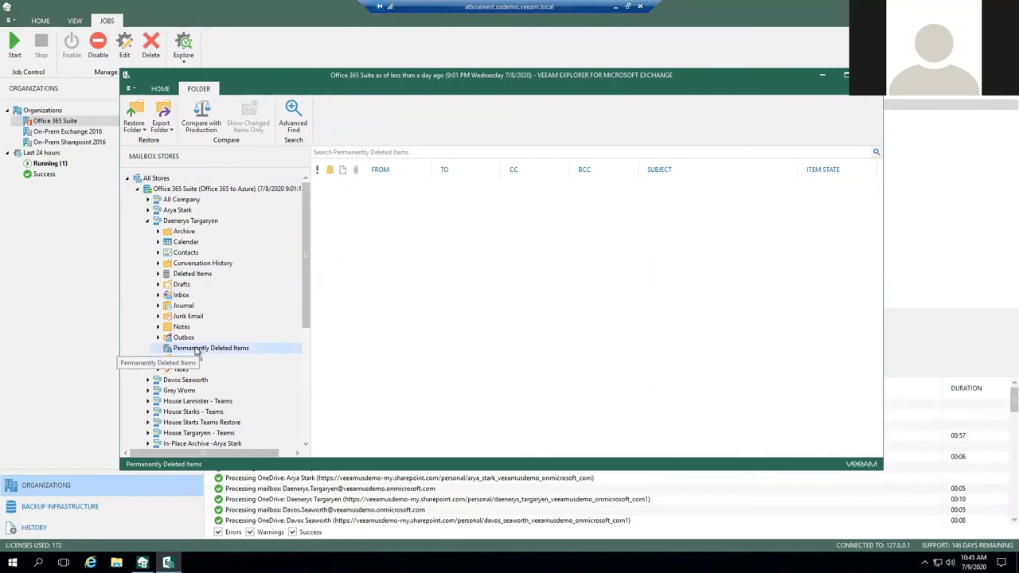
pyautogui.click(182, 295)
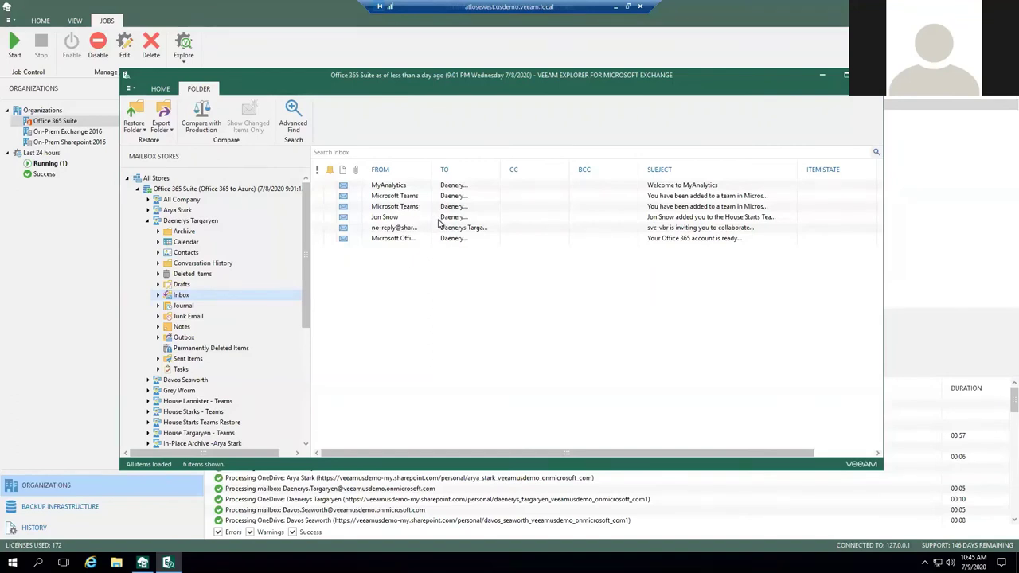
# Preview the House Starts Teams Restore group message in the Inbox, read through its content, and close it
pyautogui.doubleClick(438, 220)
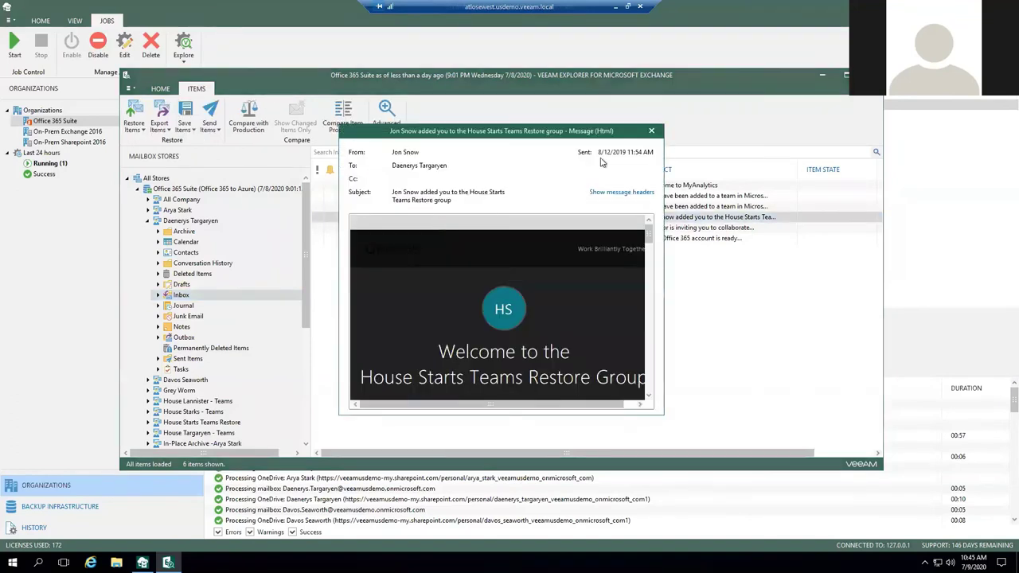
pyautogui.click(651, 131)
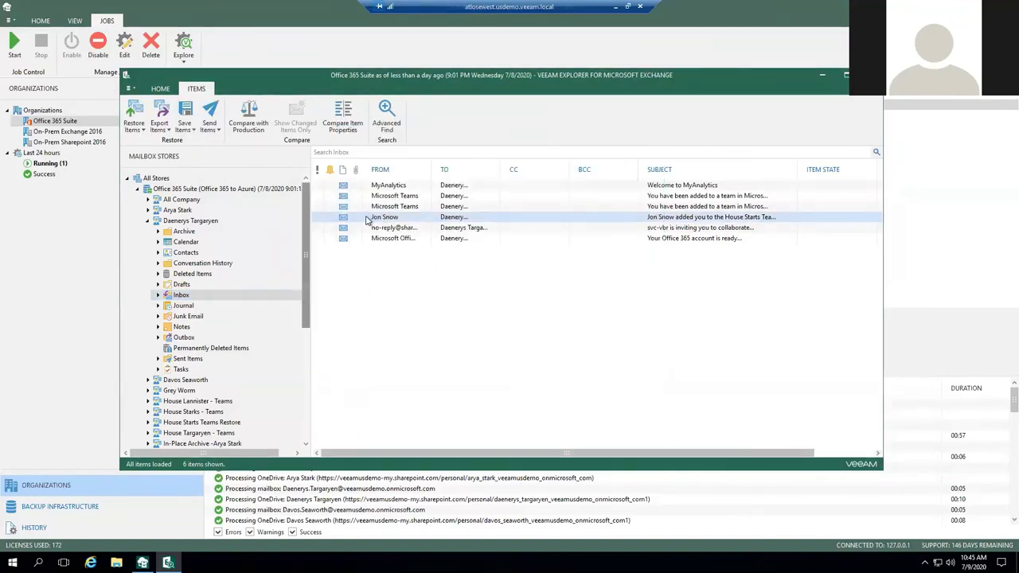
pyautogui.doubleClick(466, 220)
pyautogui.scroll(-3, 593, 296)
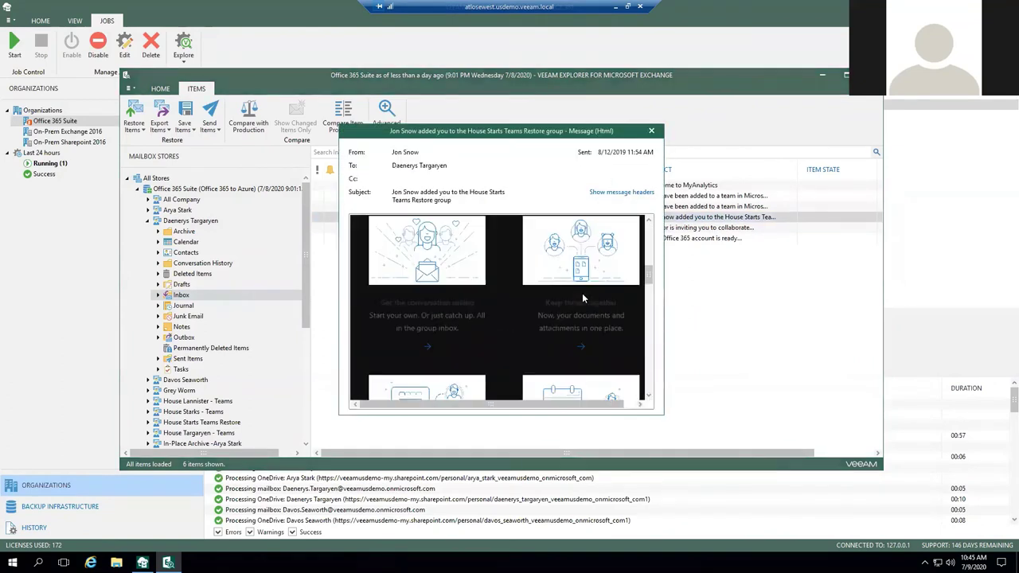
pyautogui.scroll(4, 582, 296)
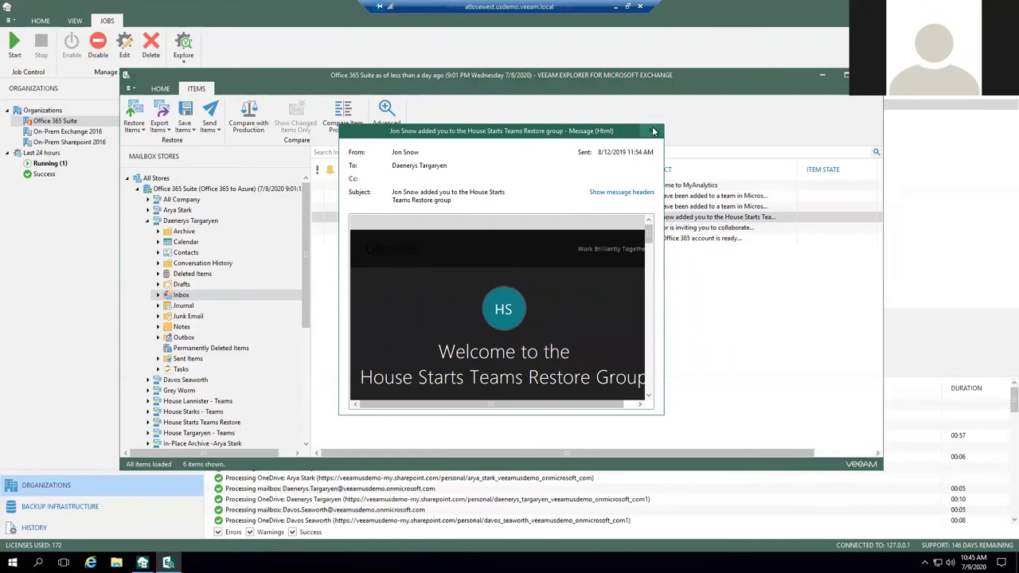
pyautogui.click(654, 132)
# Review the target mailbox location options for restoring the group message elsewhere, and cancel the restore
pyautogui.rightClick(383, 220)
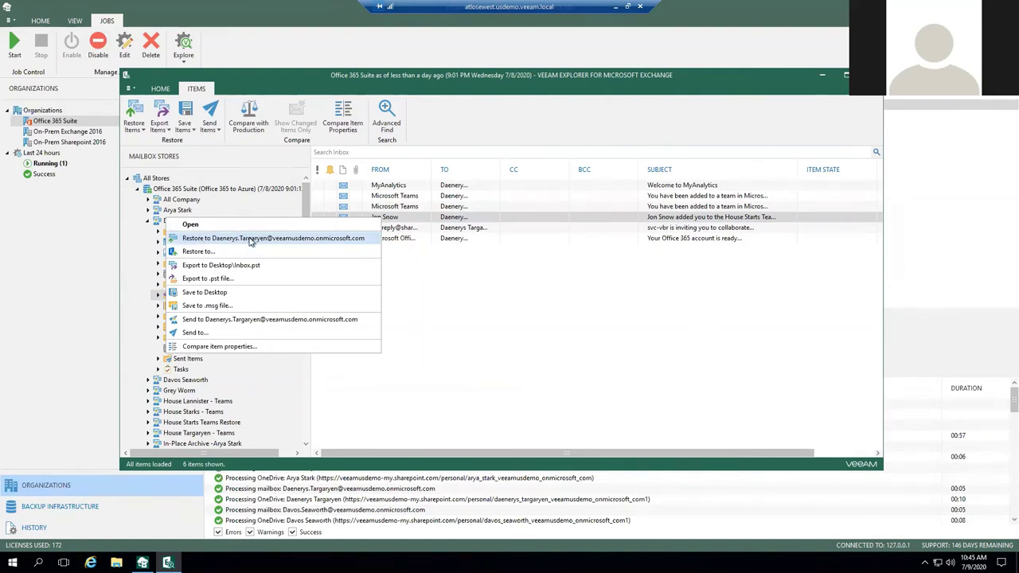
pyautogui.click(207, 252)
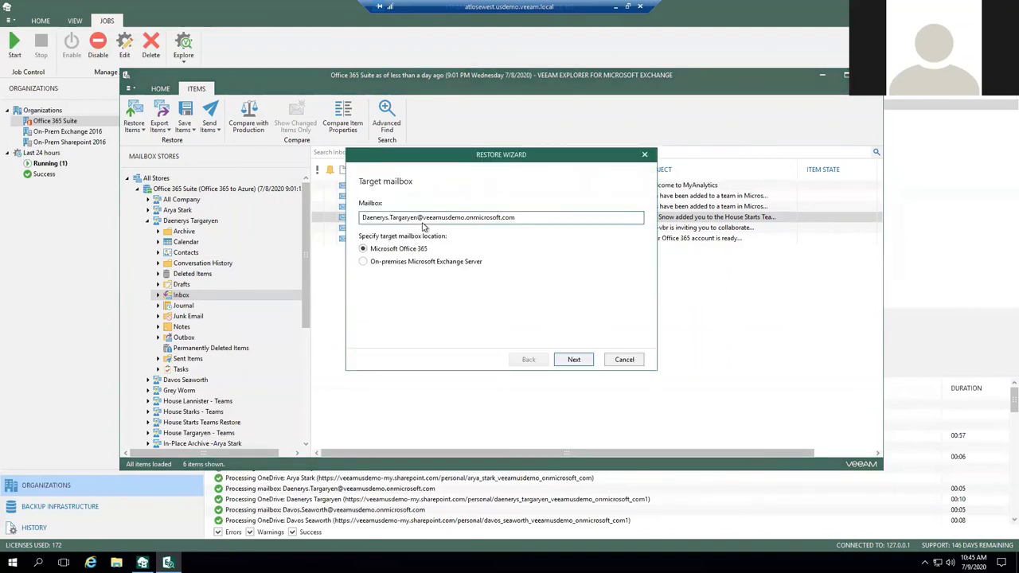
pyautogui.click(363, 262)
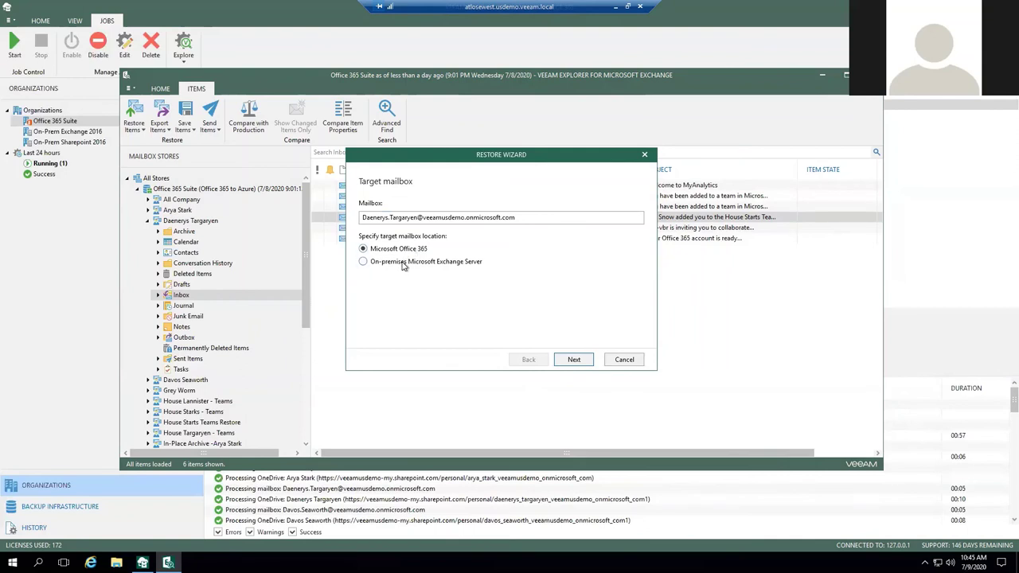
pyautogui.click(623, 360)
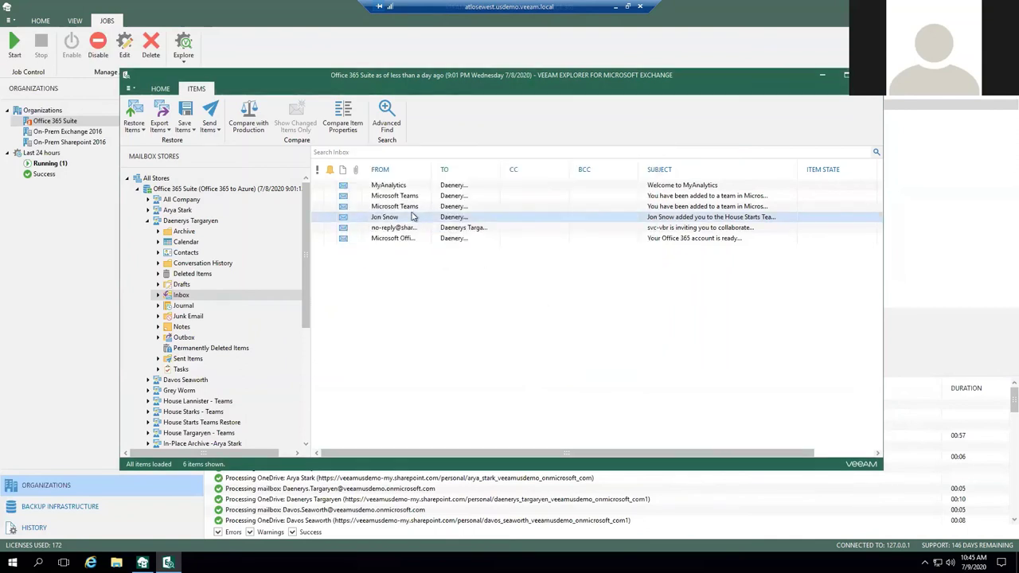
# Try to send the group message to a chosen recipient, dismiss the SMTP server notice, and request sending again
pyautogui.rightClick(401, 216)
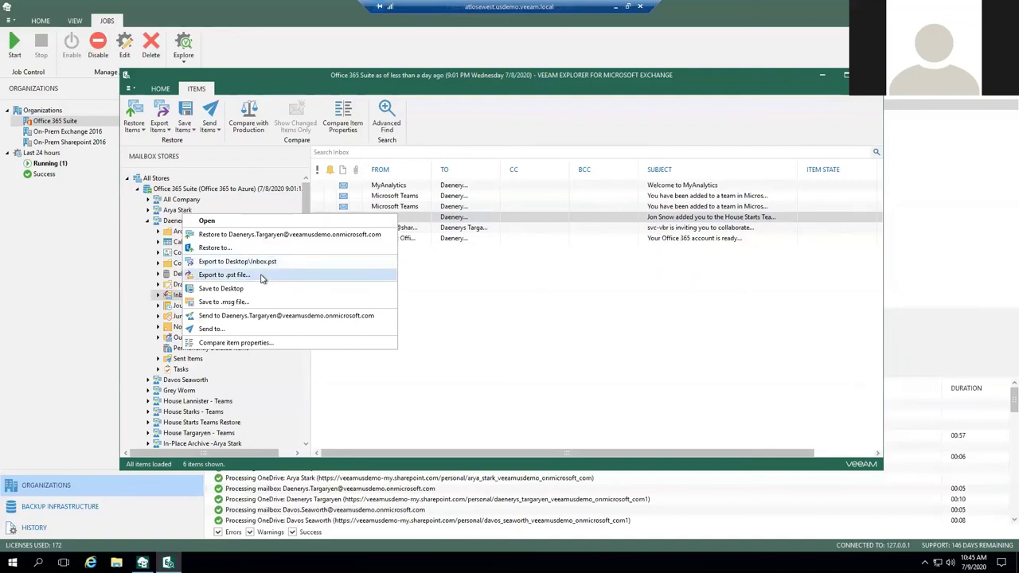
pyautogui.click(224, 329)
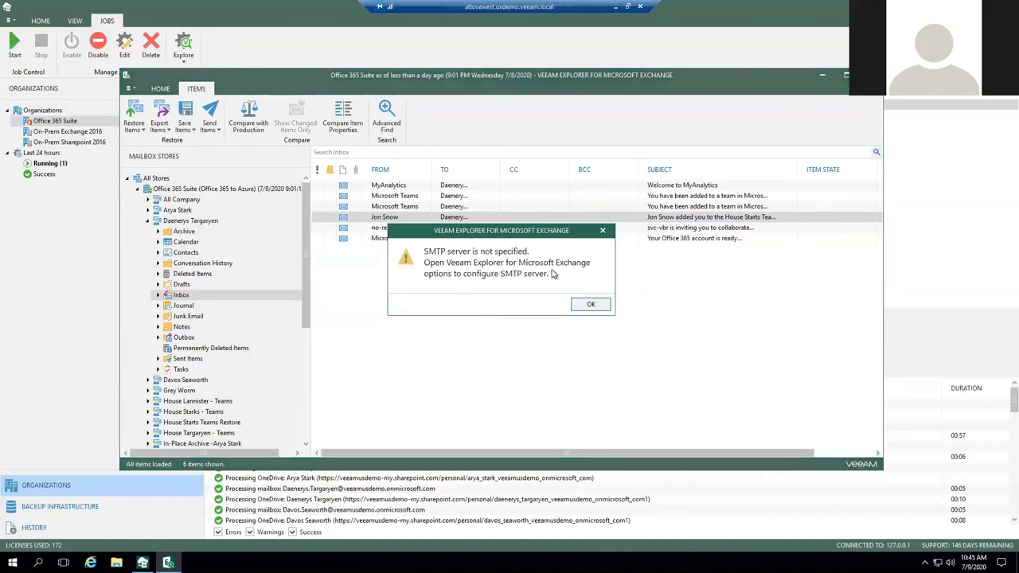
pyautogui.click(588, 305)
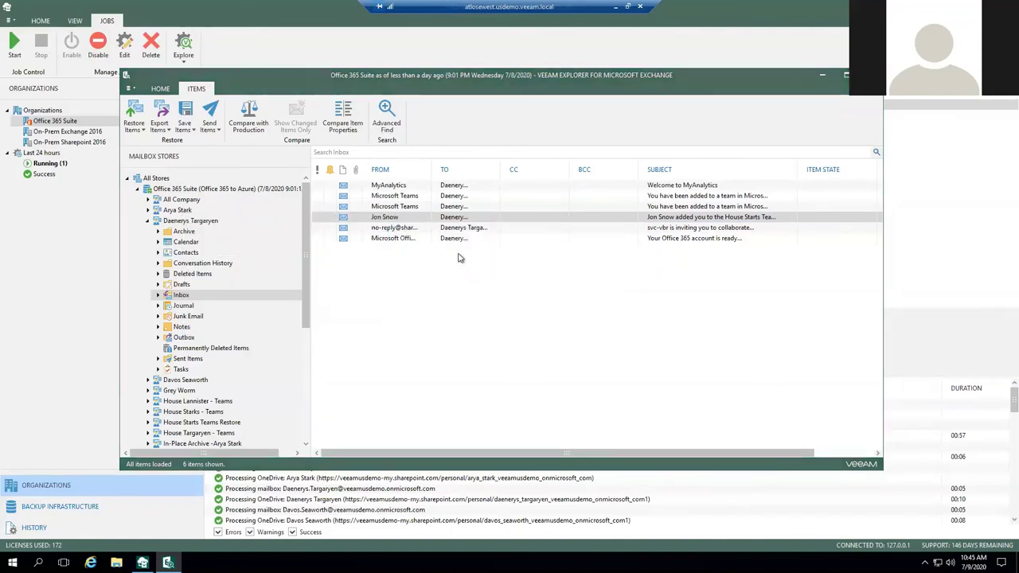
pyautogui.rightClick(396, 217)
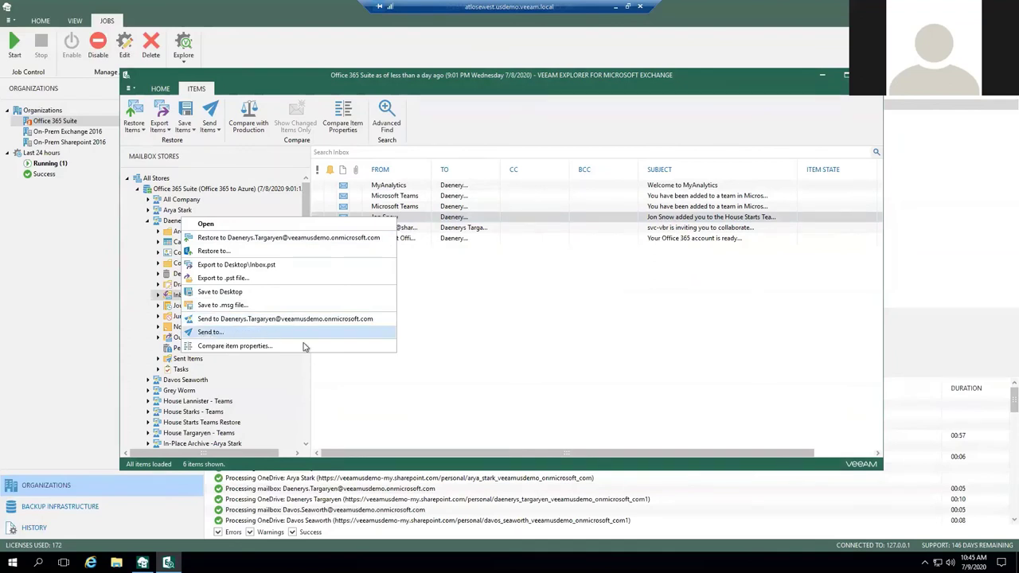
pyautogui.click(211, 333)
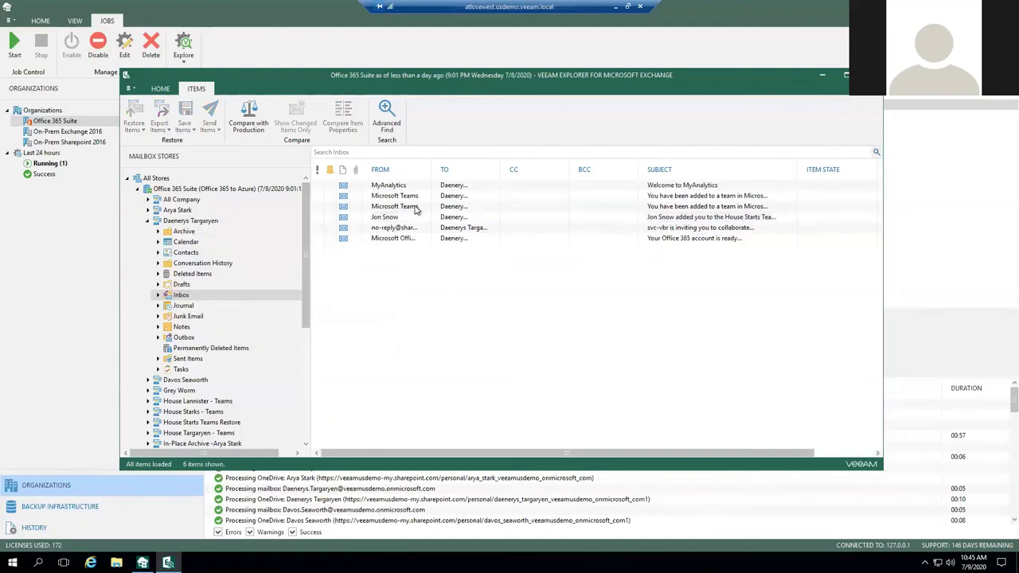
# Reopen the third mailbox's Inbox, save the House Starts Teams Restore group message to the desktop, and review the export summary details
pyautogui.click(147, 222)
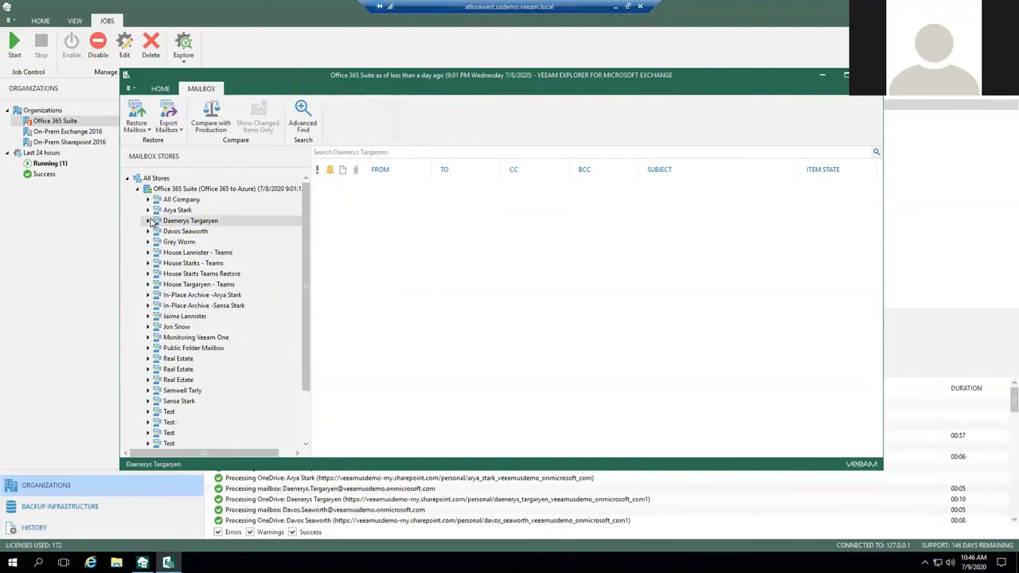
pyautogui.click(147, 222)
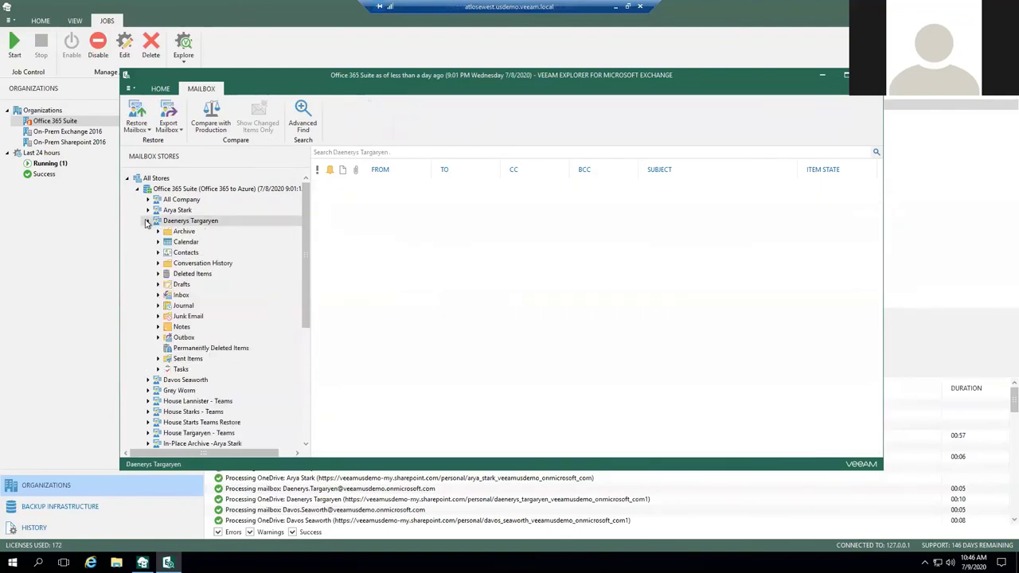
pyautogui.click(181, 295)
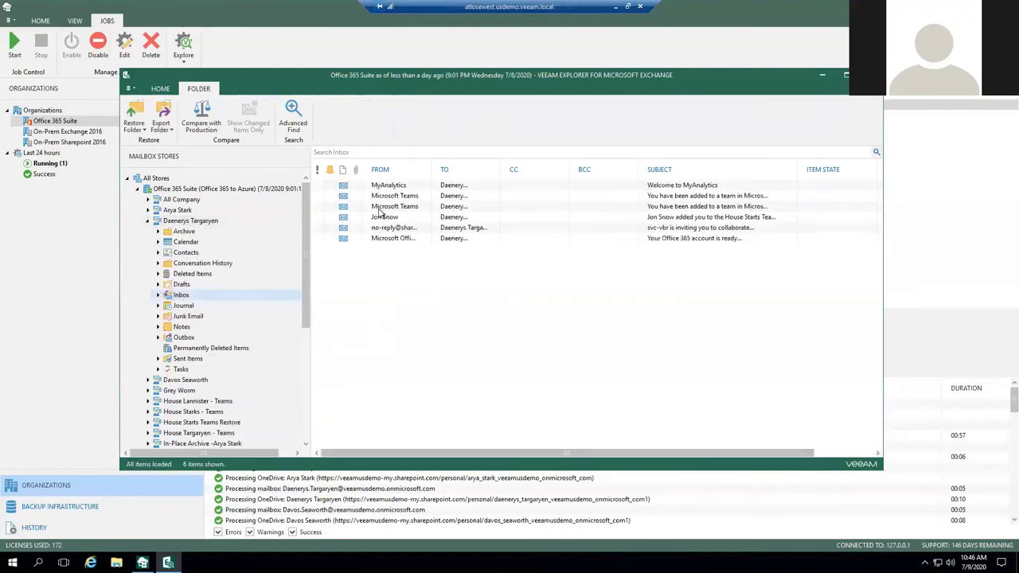
pyautogui.click(428, 218)
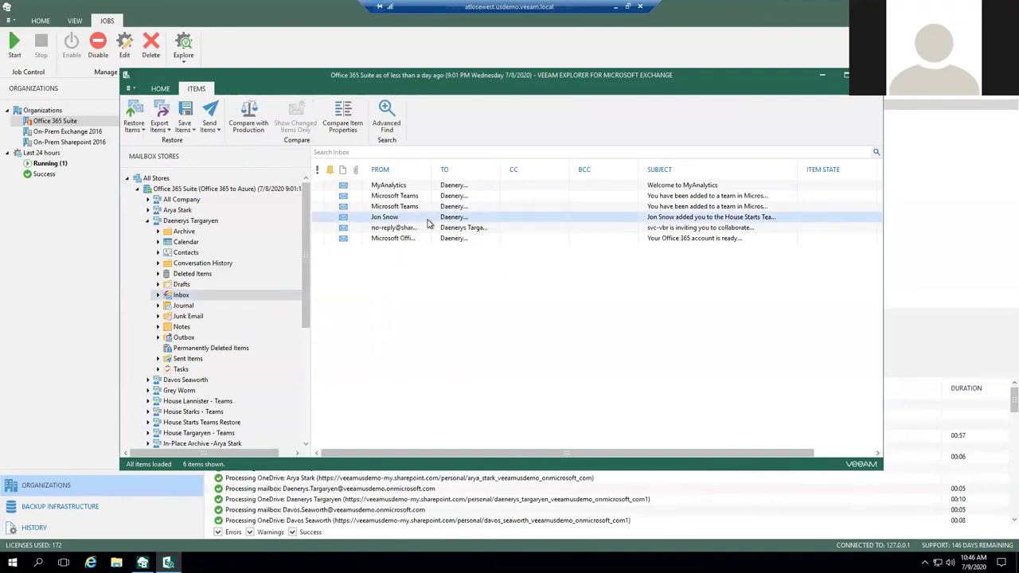
pyautogui.rightClick(442, 222)
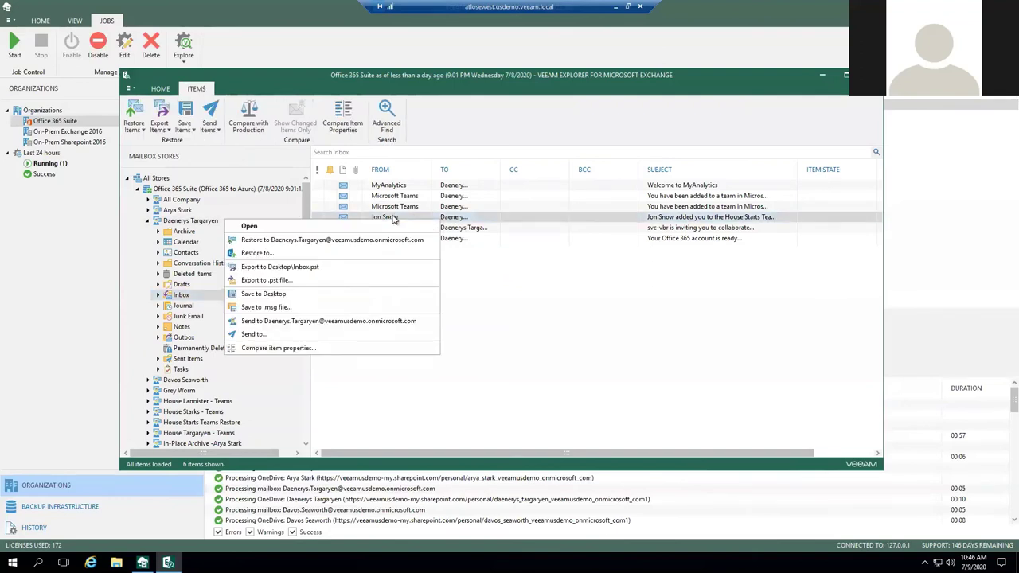
pyautogui.click(281, 295)
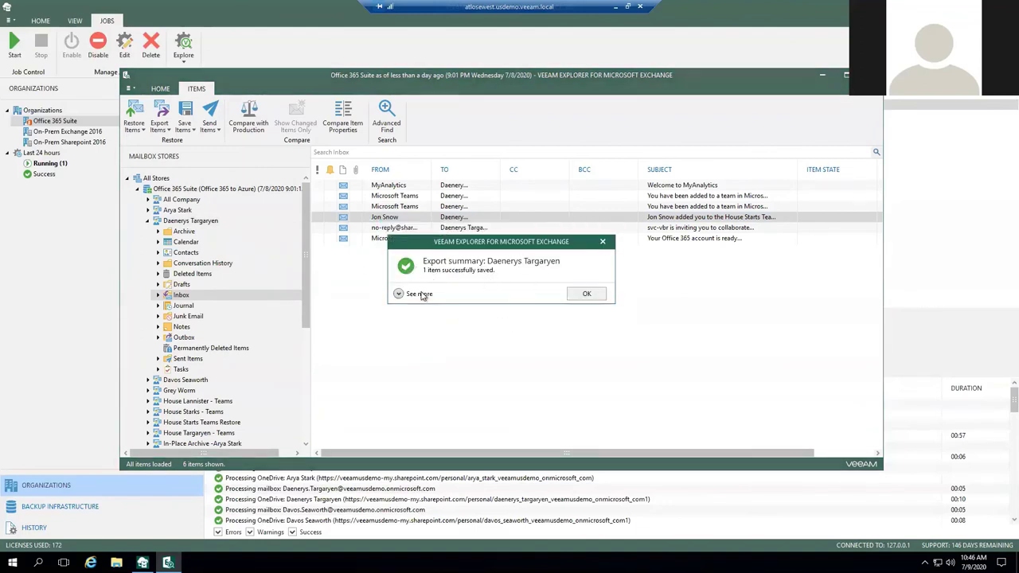
pyautogui.click(421, 293)
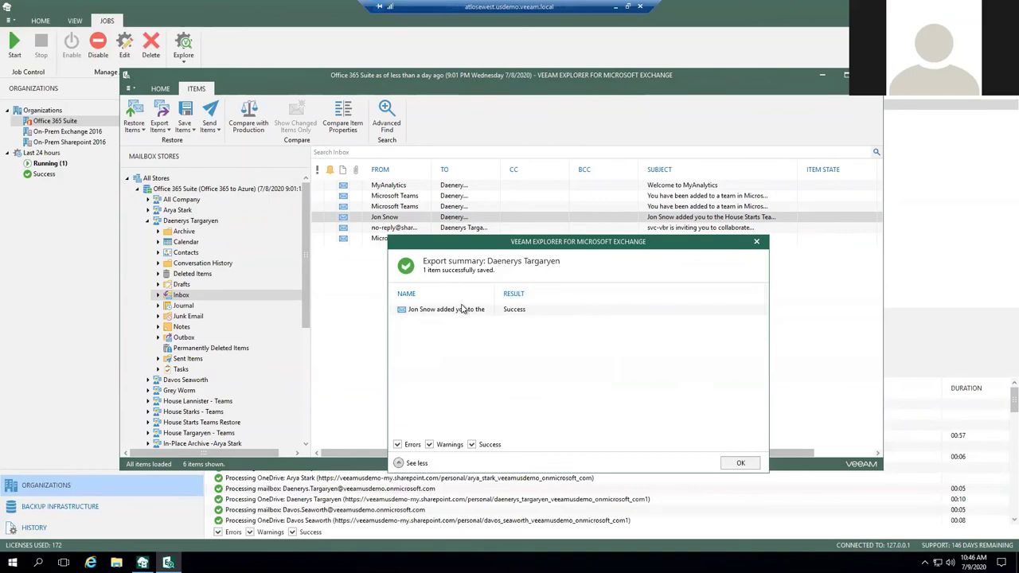
pyautogui.click(741, 463)
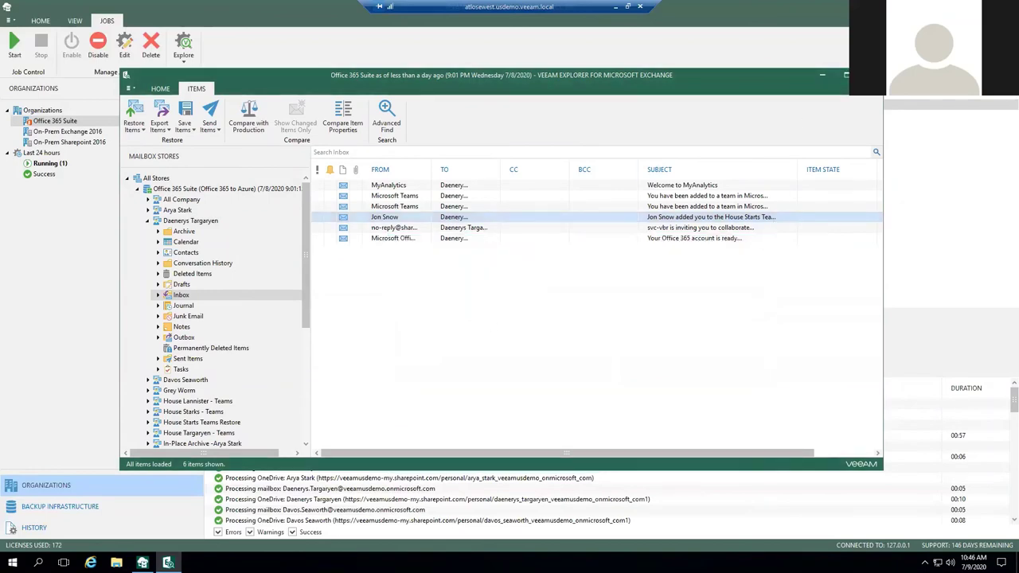
# Close the Exchange explorer and shrink the backup console window to expose the desktop
pyautogui.hotkey('alt', 'F4')
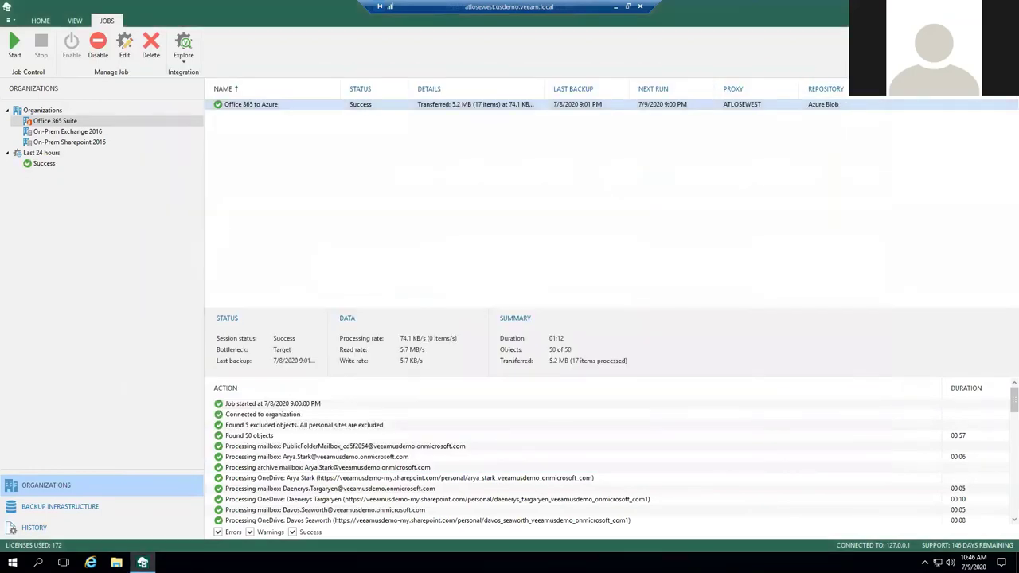
pyautogui.press('super+Down')
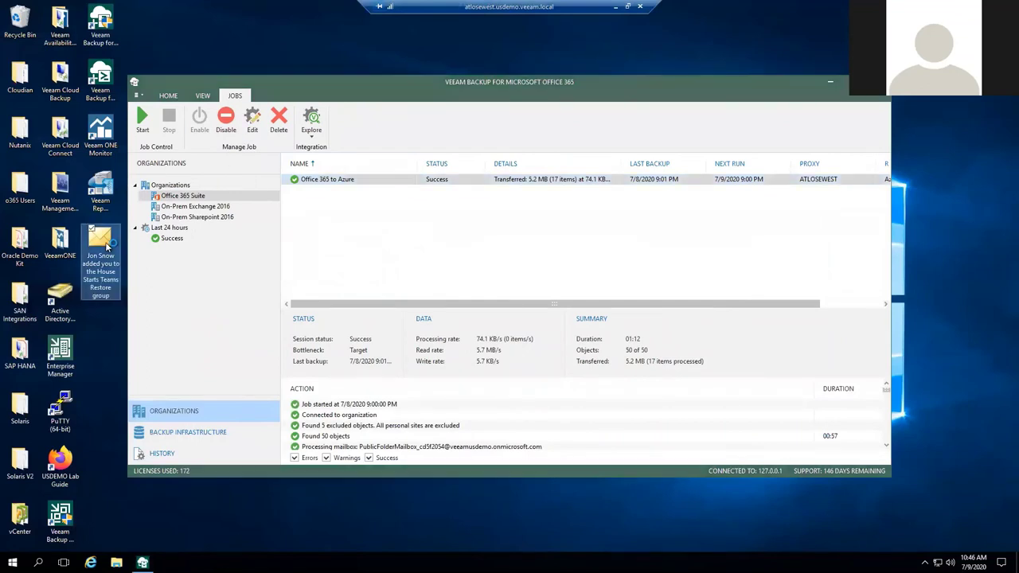
# Try to open the saved message from the desktop, cancel the Outlook 2016 welcome setup, and return to the backup console
pyautogui.doubleClick(106, 246)
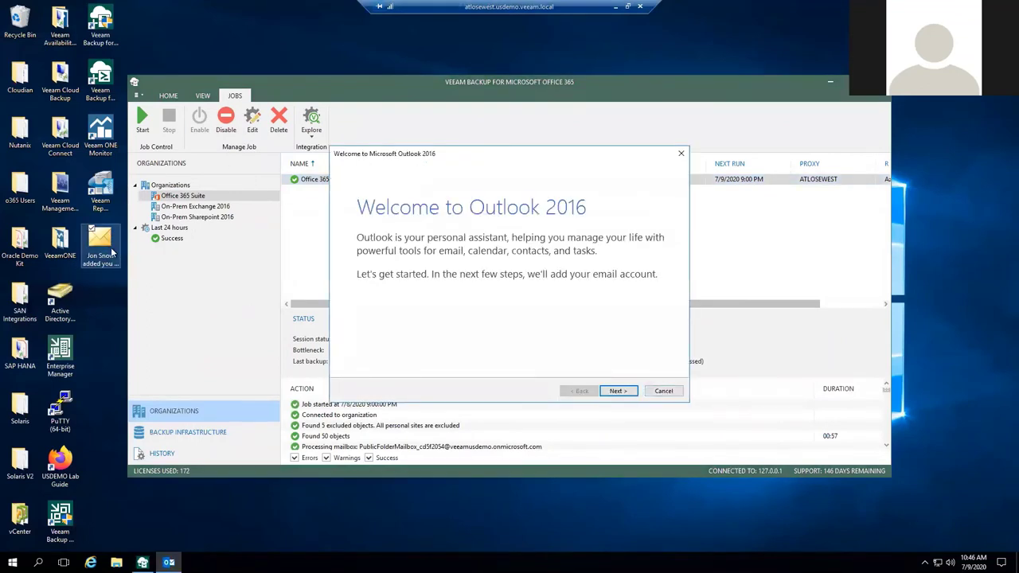
pyautogui.click(106, 247)
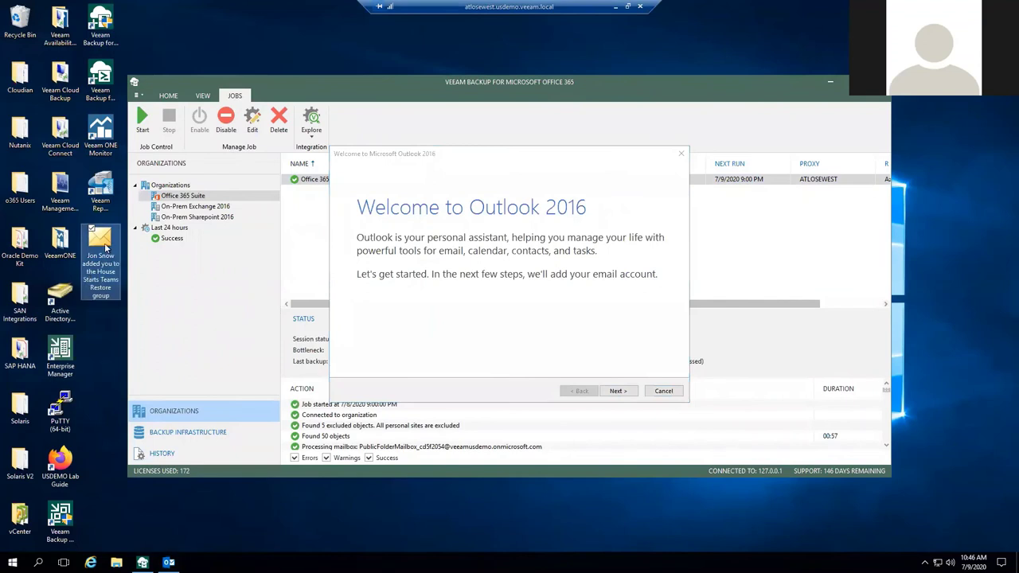
pyautogui.click(667, 391)
pyautogui.click(553, 324)
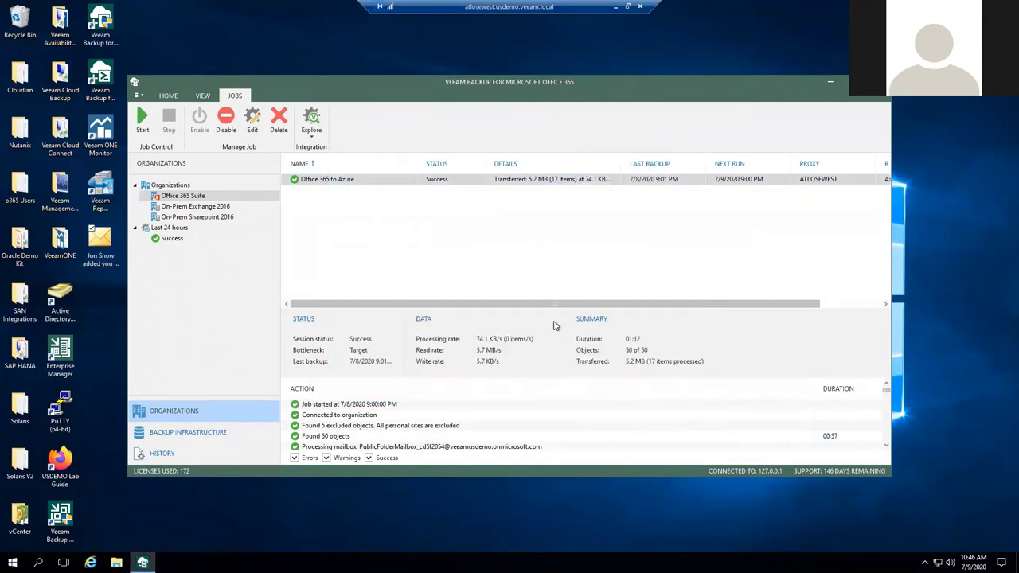
# Open the Office 365 to Azure job's latest OneDrive state, accept the object storage notice, and expand the Office 365 Suite organization
pyautogui.click(203, 197)
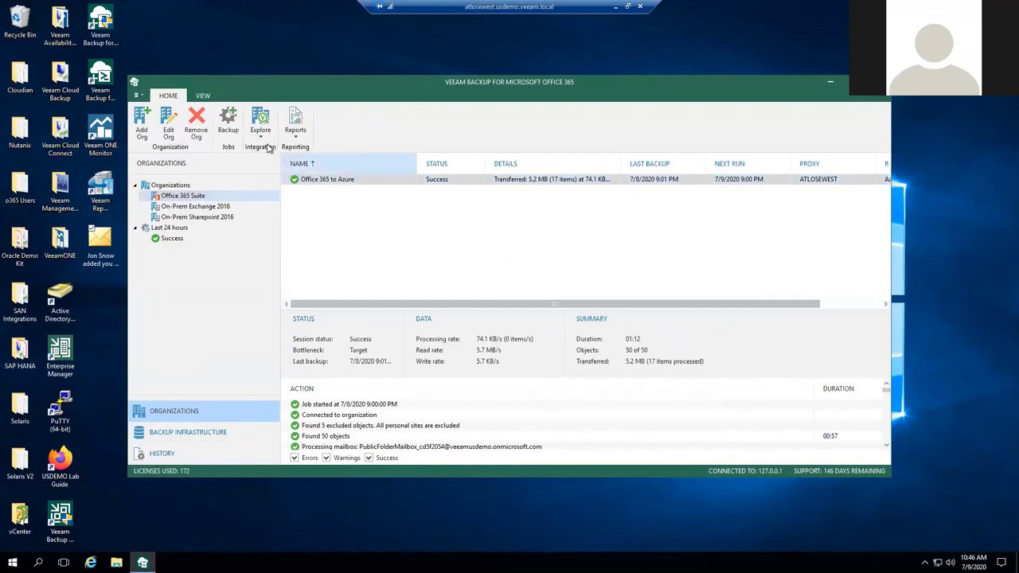
pyautogui.click(341, 180)
pyautogui.rightClick(341, 182)
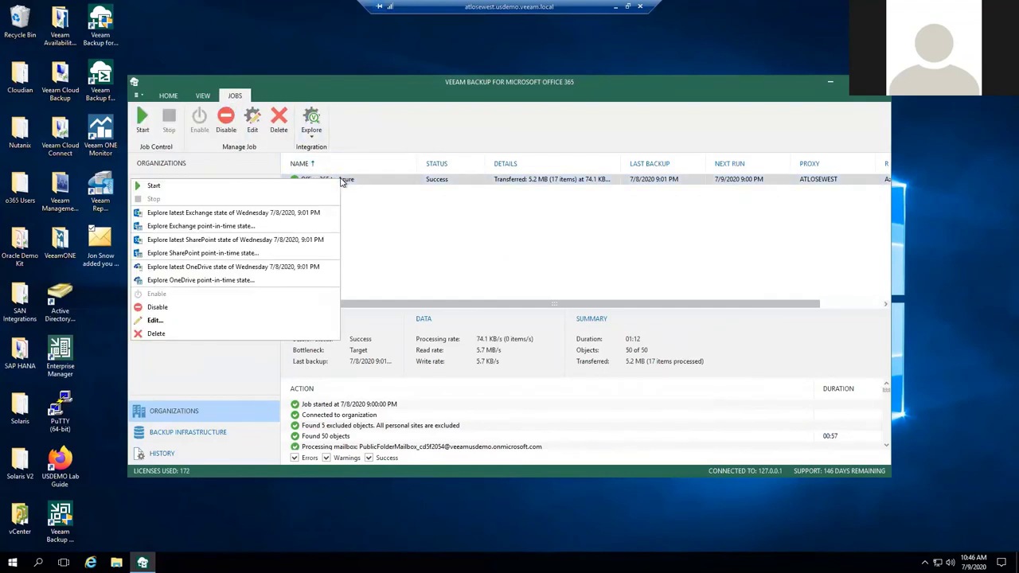
pyautogui.click(221, 267)
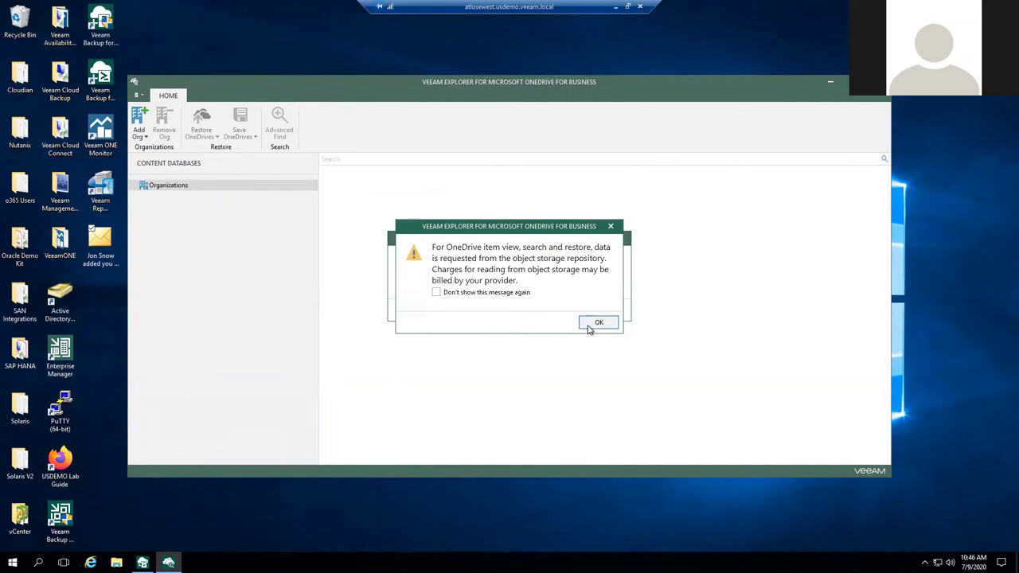
pyautogui.click(597, 324)
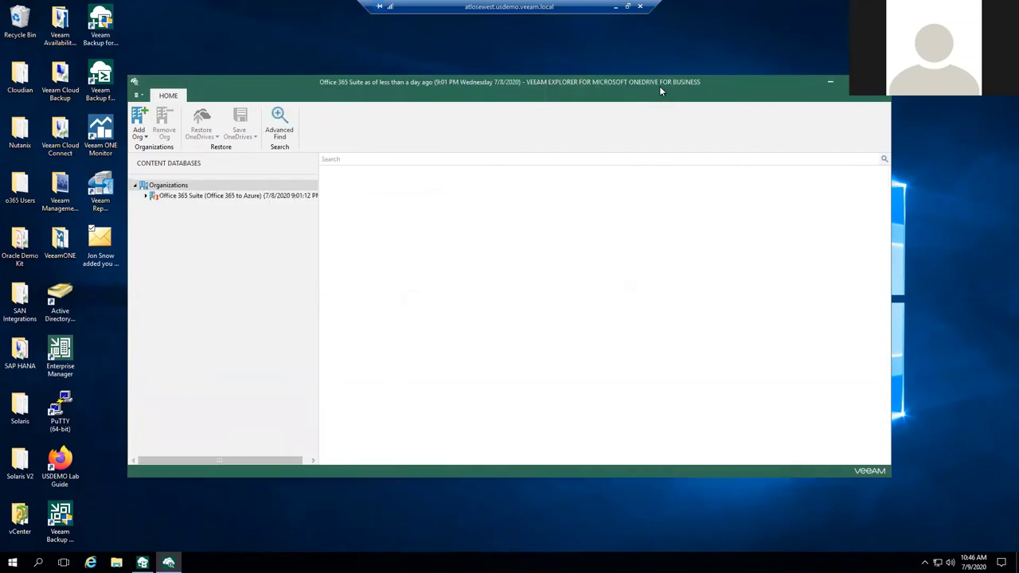
pyautogui.click(146, 196)
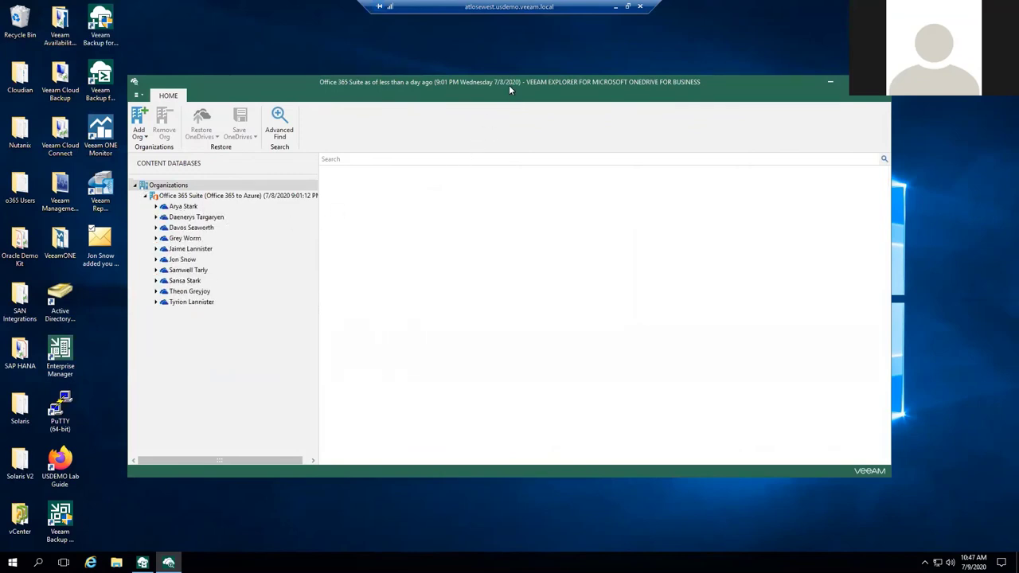
pyautogui.moveTo(509, 84); pyautogui.dragTo(559, 76)
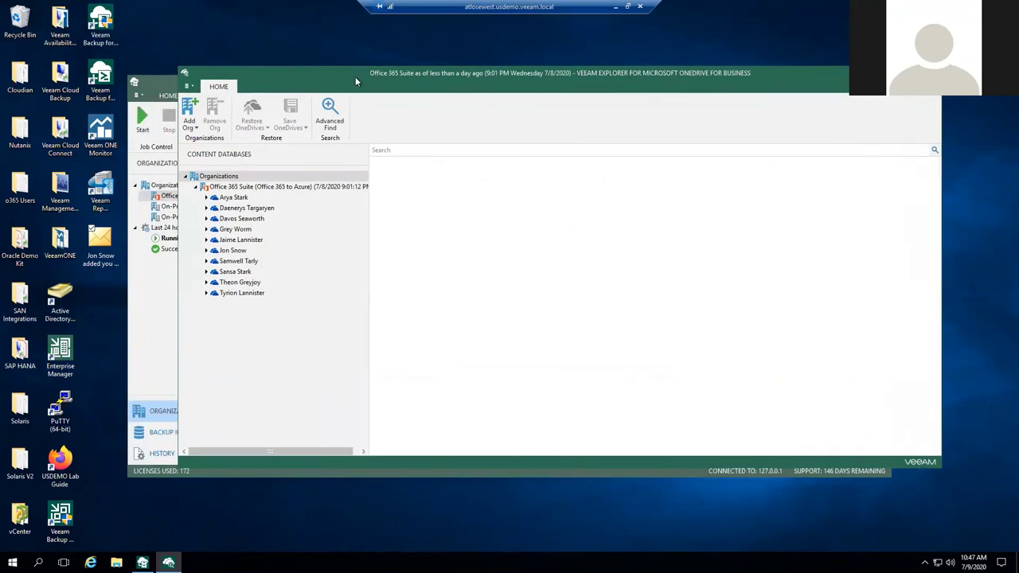
pyautogui.moveTo(355, 77); pyautogui.dragTo(363, 83)
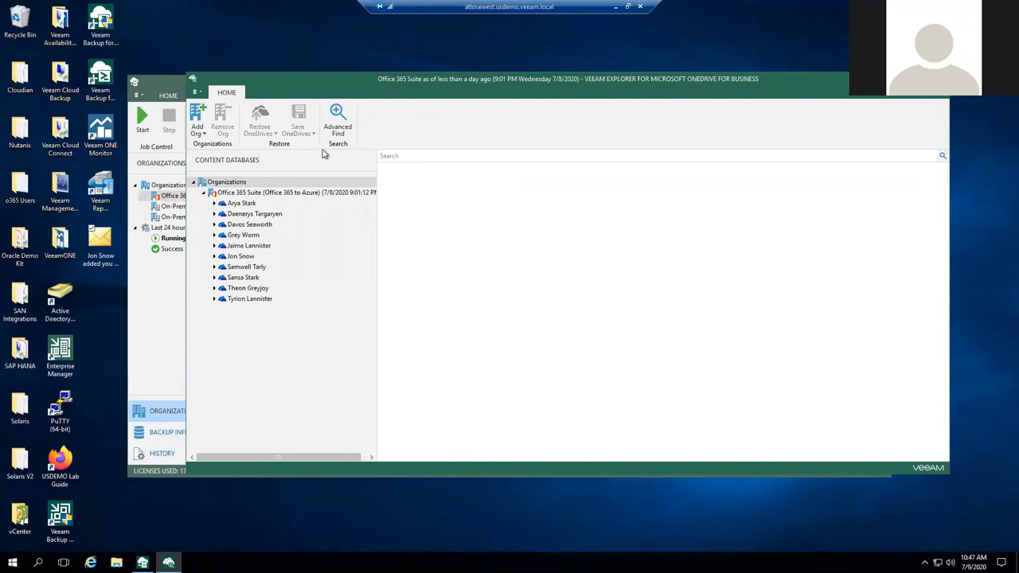
# Browse the backed-up documents in the first four users' OneDrives
pyautogui.click(213, 204)
pyautogui.click(213, 214)
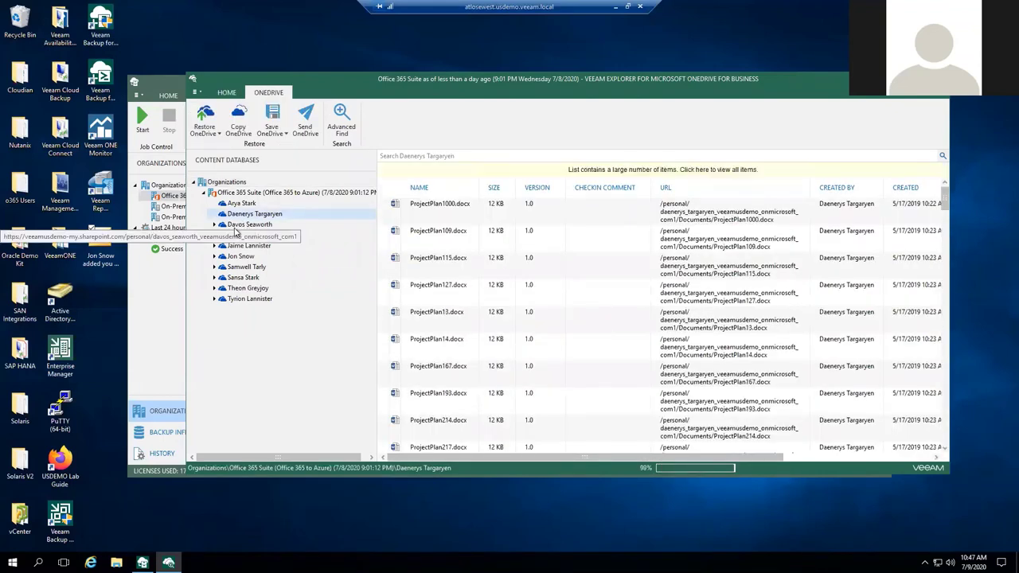
pyautogui.click(236, 225)
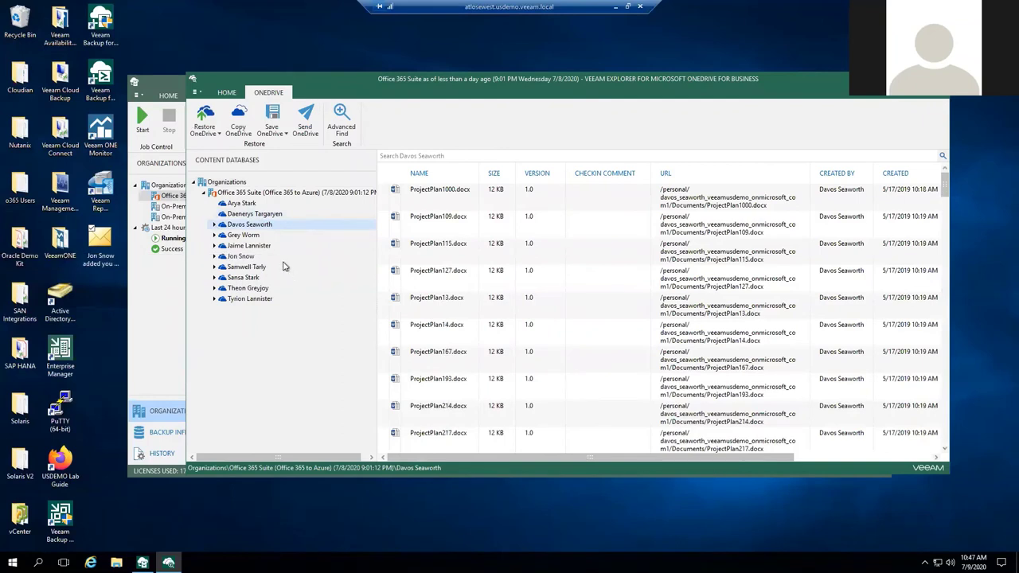
pyautogui.click(243, 235)
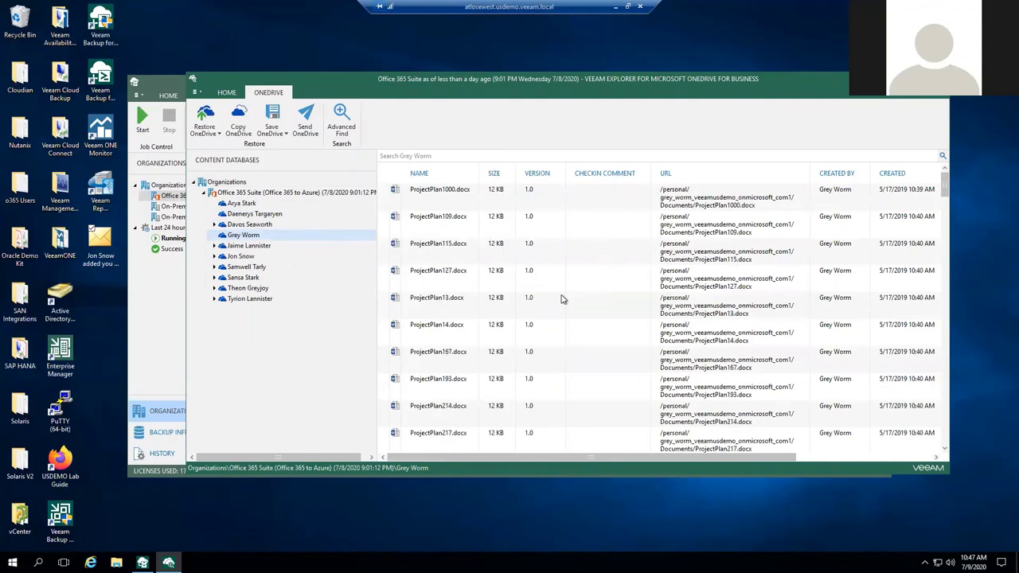
# Look through the fourth OneDrive's documents, select ProjectPlan228.docx to view its restore options, and close the OneDrive explorer
pyautogui.scroll(-3, 561, 298)
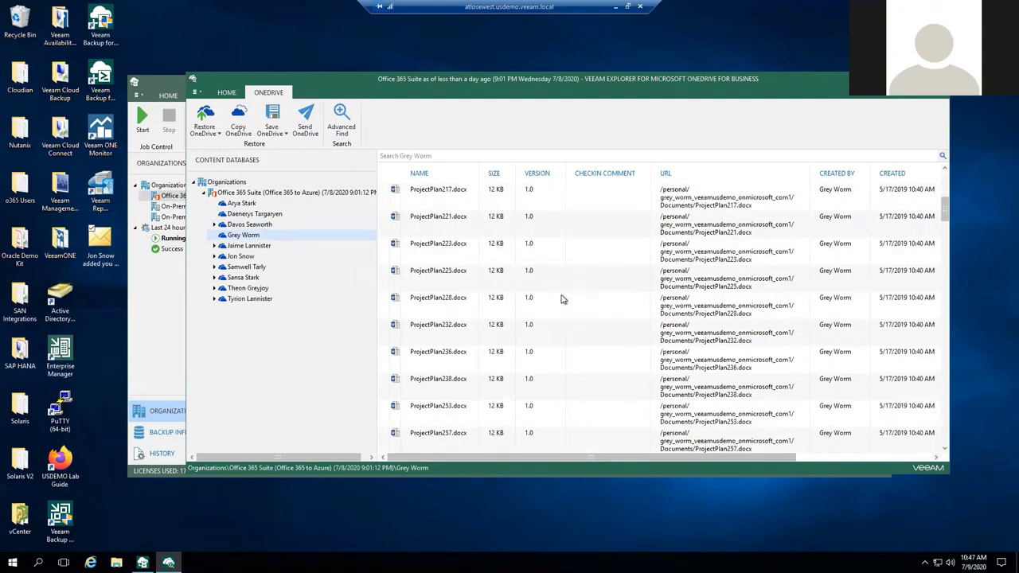
pyautogui.scroll(-3, 561, 299)
pyautogui.scroll(3, 561, 299)
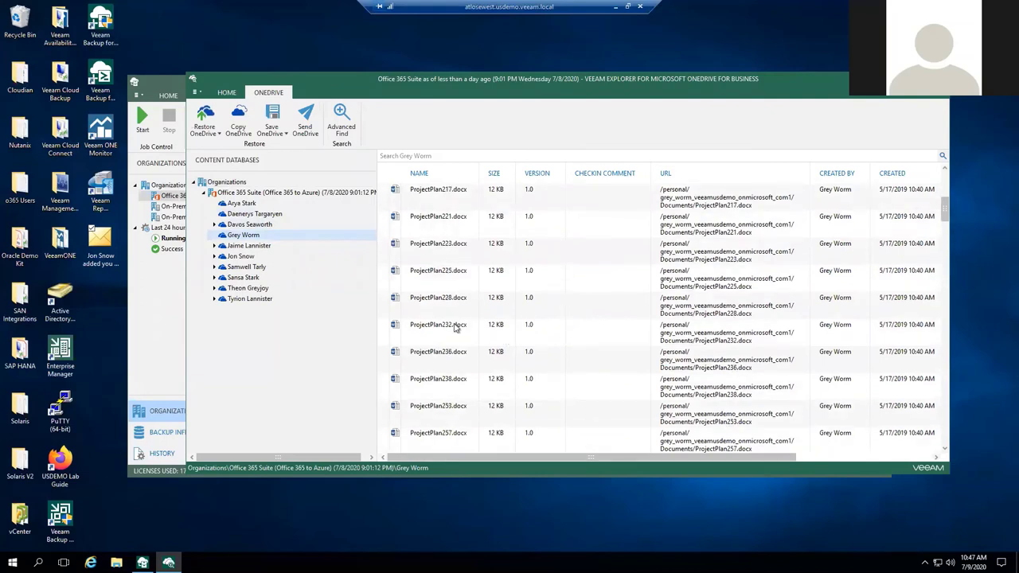
pyautogui.click(448, 297)
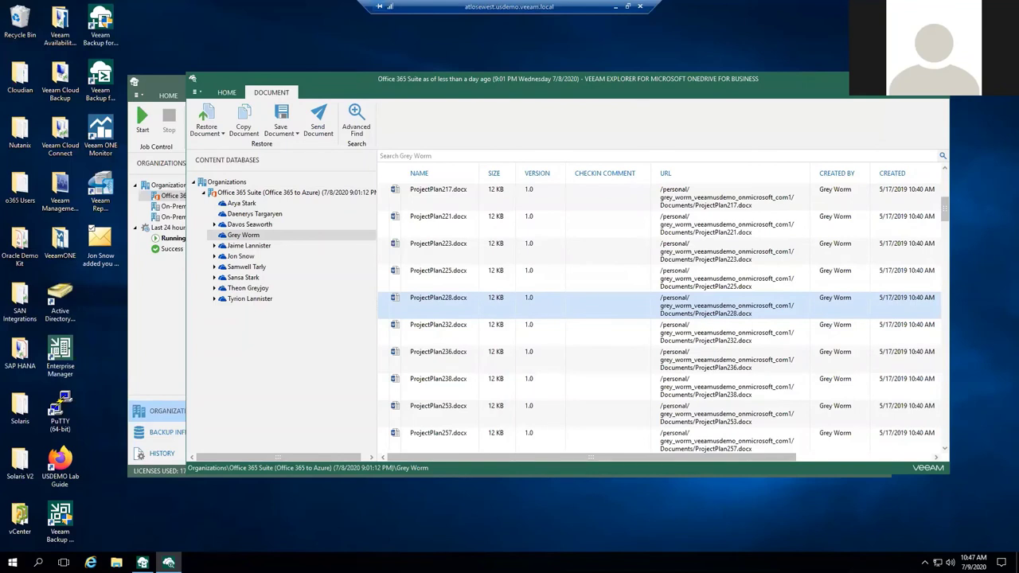
pyautogui.hotkey('alt', 'F4')
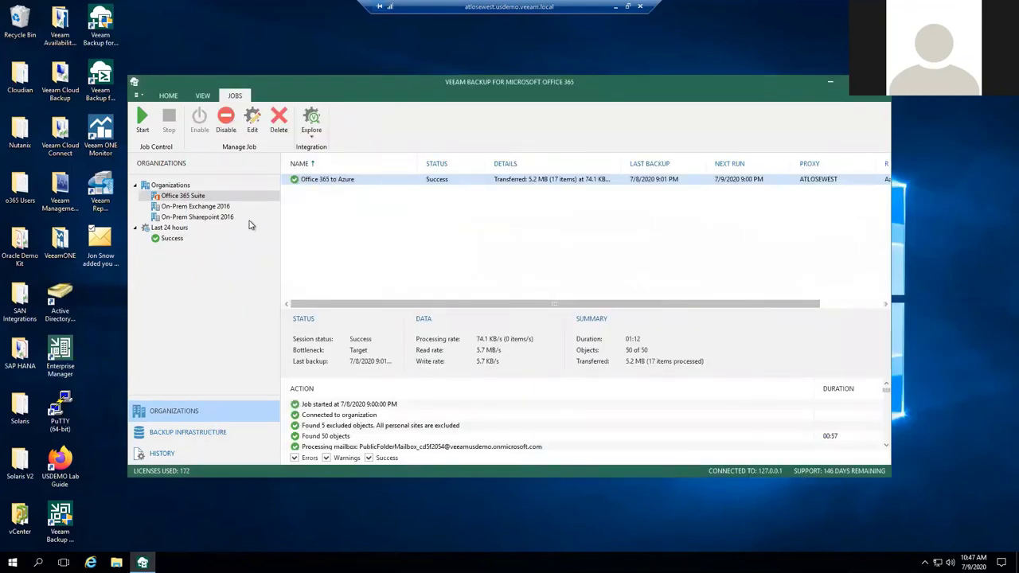
# Open the Office 365 to Azure job's latest Exchange state and expand the Office 365 Suite mailbox store
pyautogui.click(311, 127)
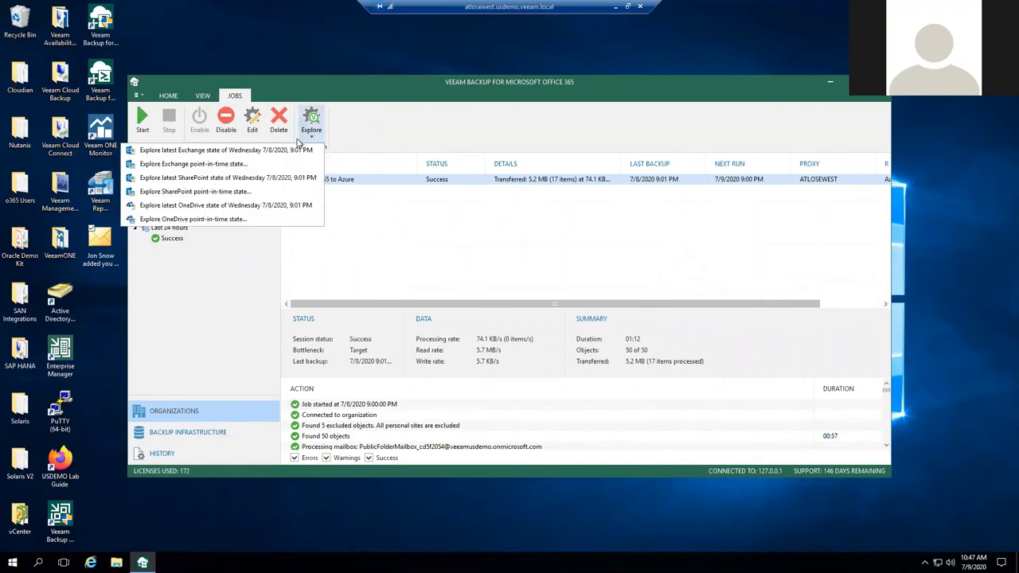
pyautogui.click(231, 151)
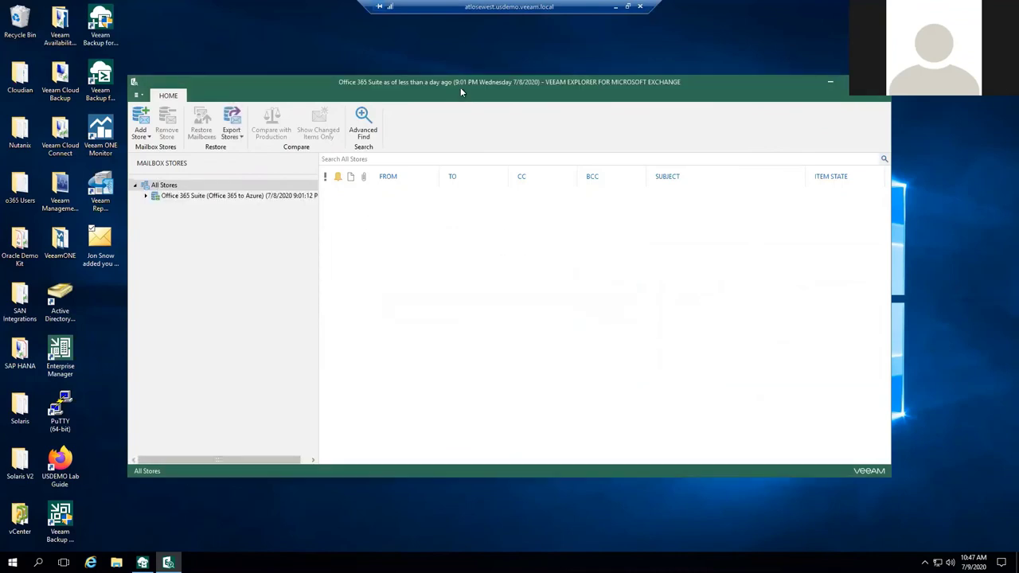
pyautogui.moveTo(460, 87); pyautogui.dragTo(484, 89)
pyautogui.click(169, 198)
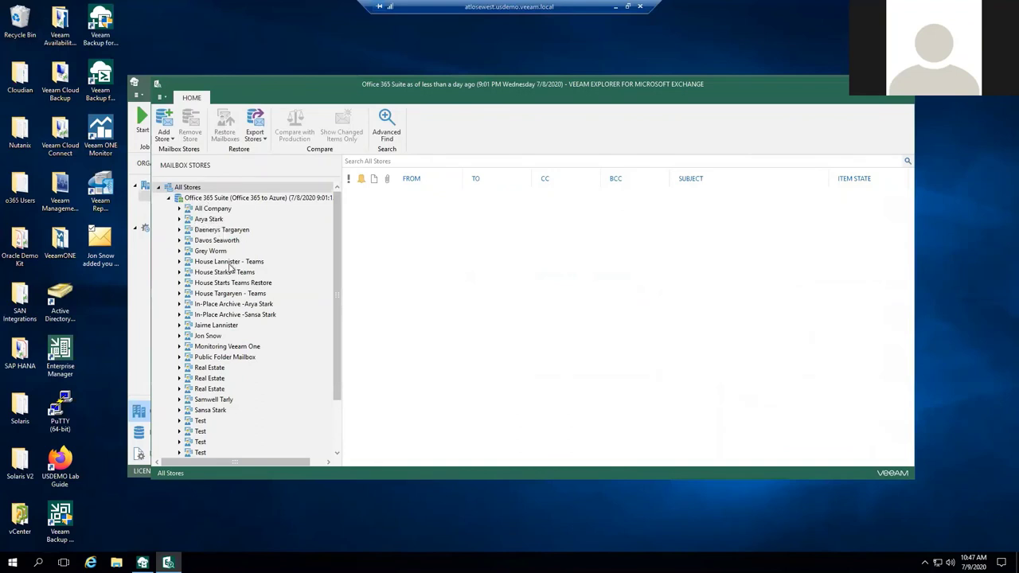
# View the Exchange Online credentials request for comparing the fifth mailbox with production, and cancel the connection wizard
pyautogui.click(217, 252)
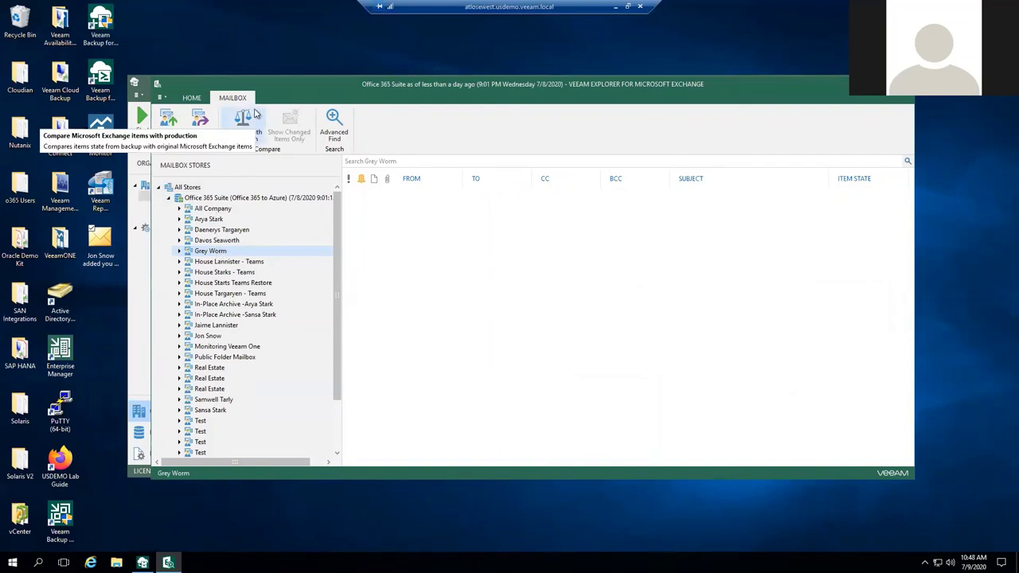
pyautogui.click(253, 117)
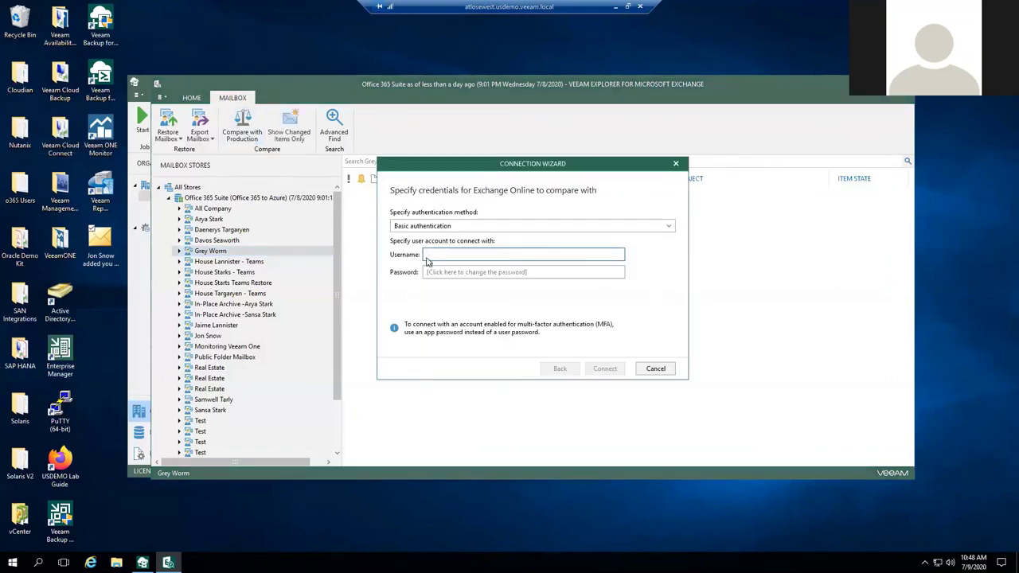
pyautogui.click(661, 371)
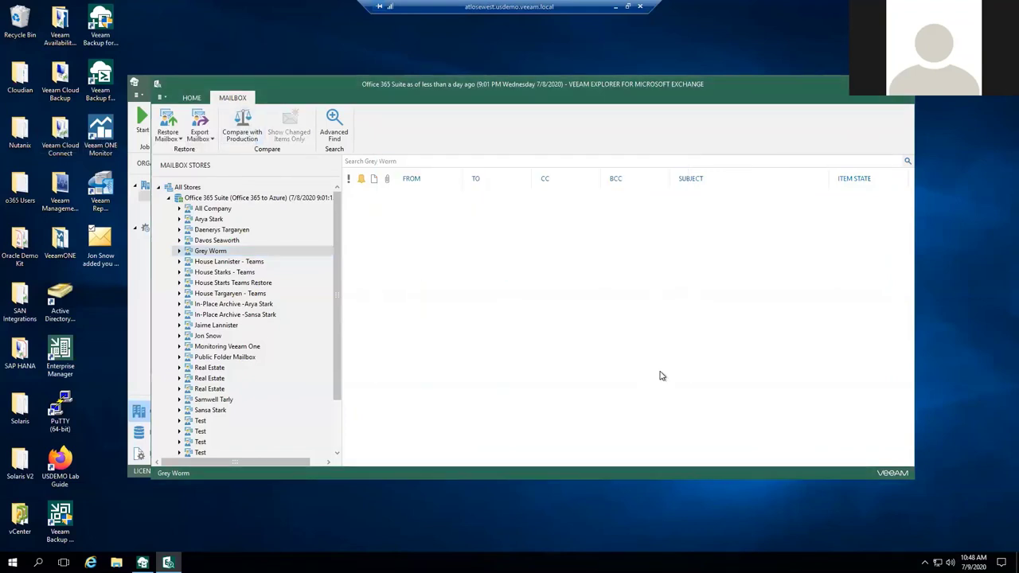
# Select the fourth mailbox to view its restore and compare options, and close the Exchange explorer
pyautogui.click(223, 240)
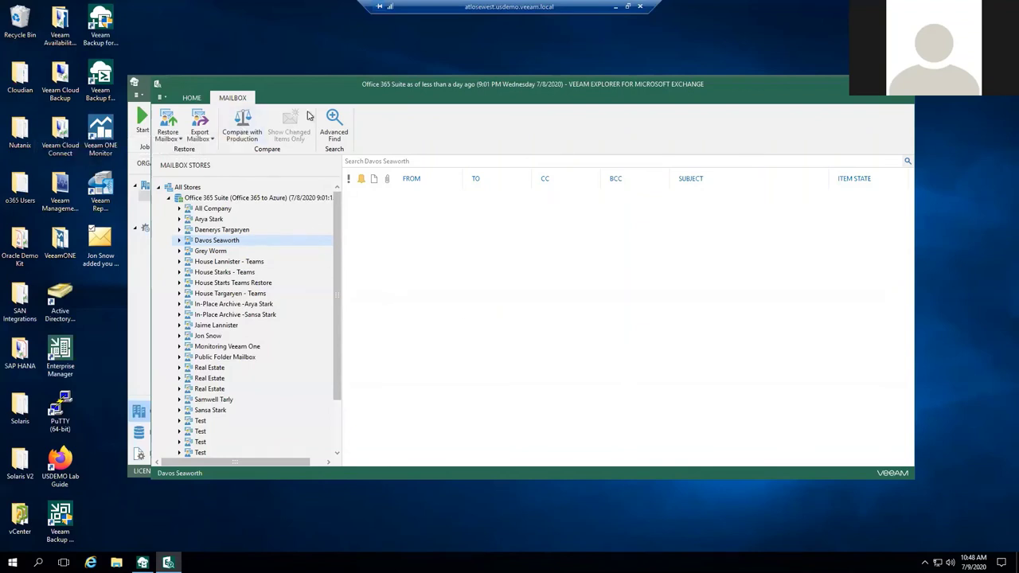
pyautogui.moveTo(376, 84); pyautogui.dragTo(409, 93)
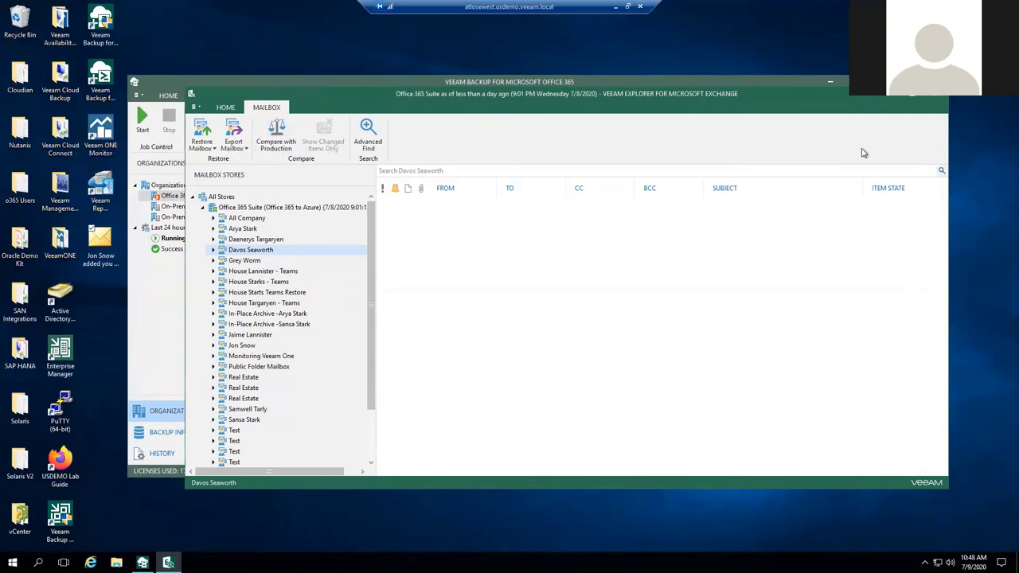
pyautogui.click(940, 94)
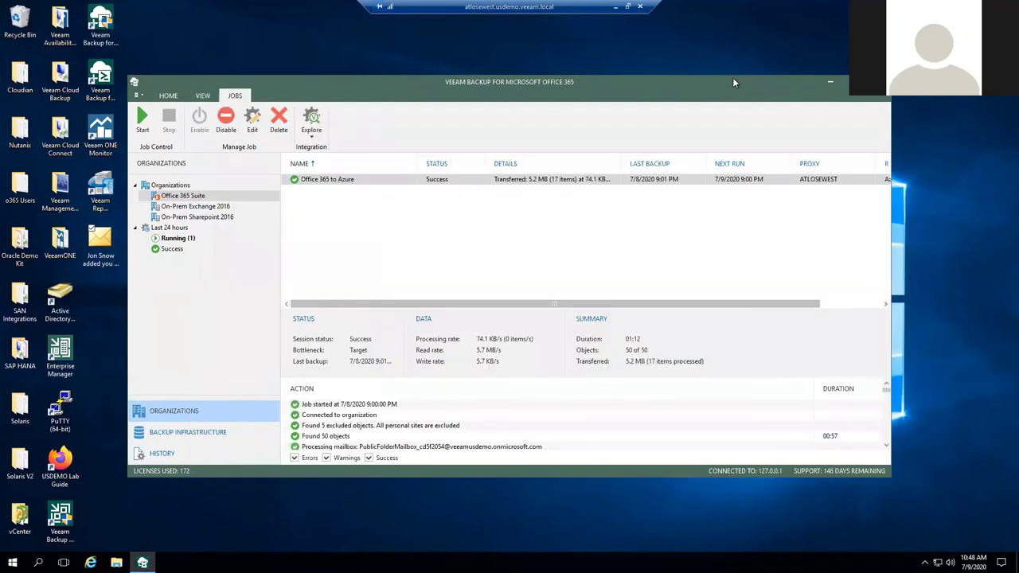
pyautogui.moveTo(531, 82); pyautogui.dragTo(544, 84)
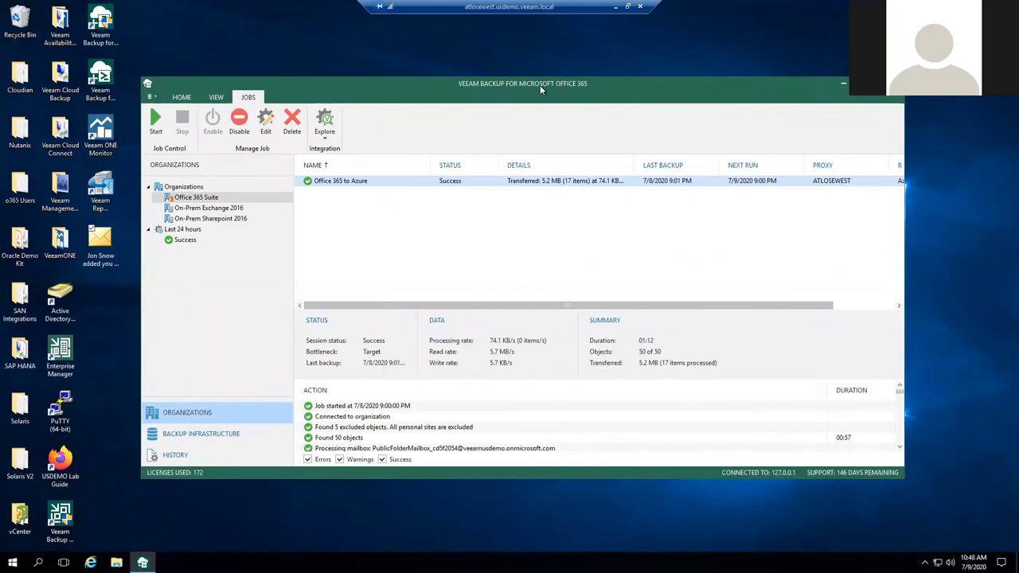
pyautogui.moveTo(540, 85); pyautogui.dragTo(550, 83)
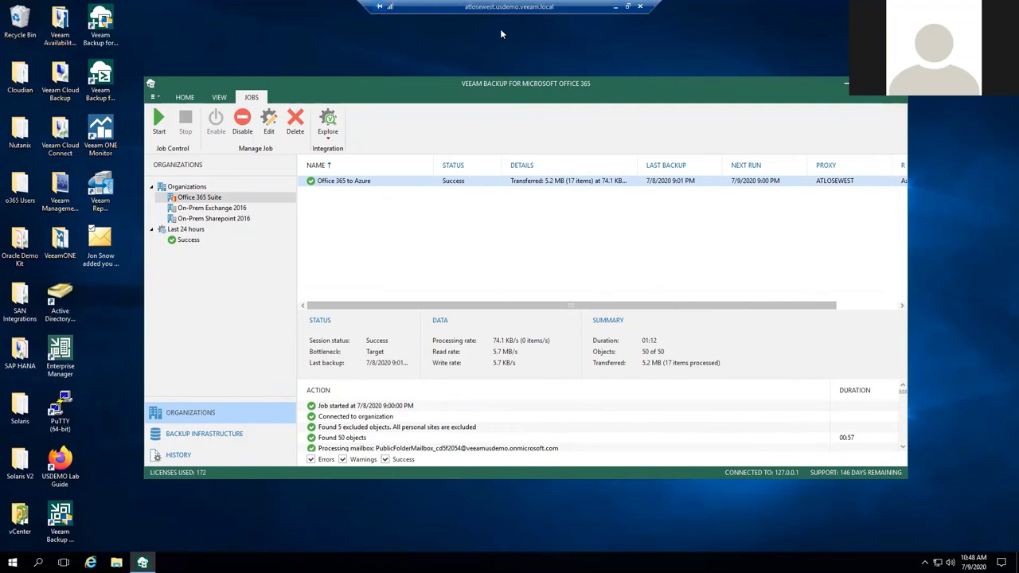
pyautogui.press('super')
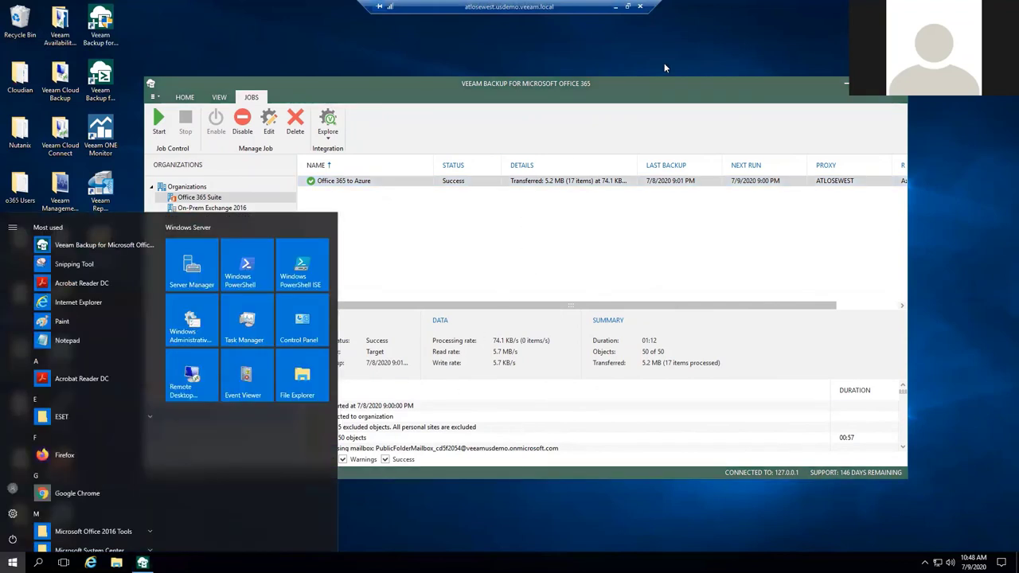
pyautogui.press('super')
pyautogui.click(791, 6)
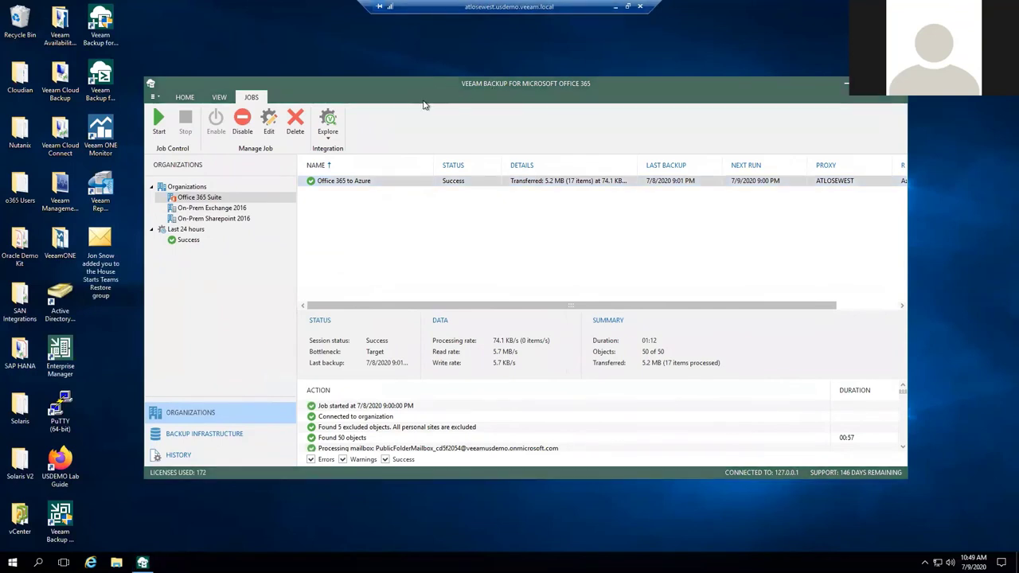
pyautogui.click(219, 98)
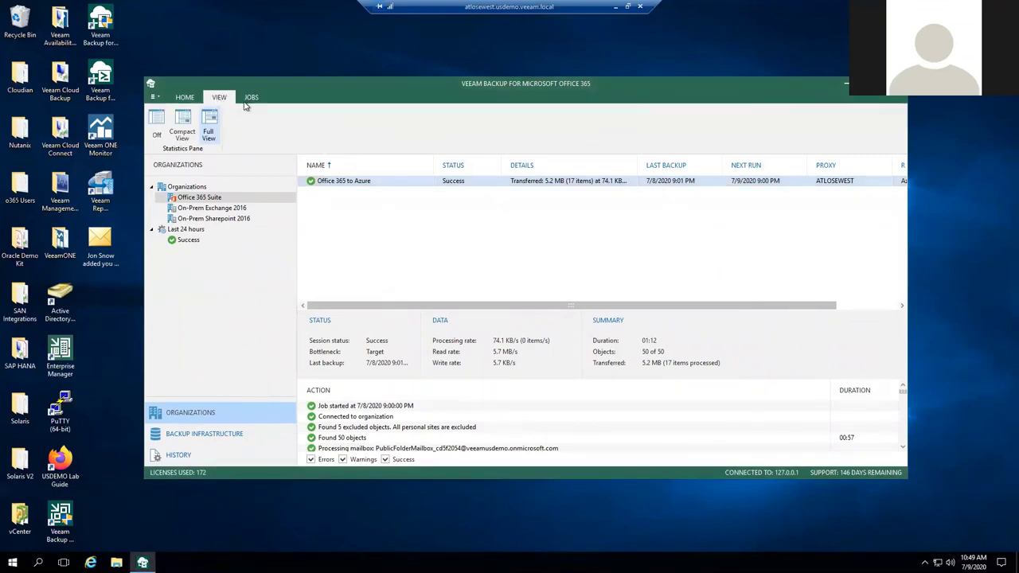
pyautogui.click(251, 97)
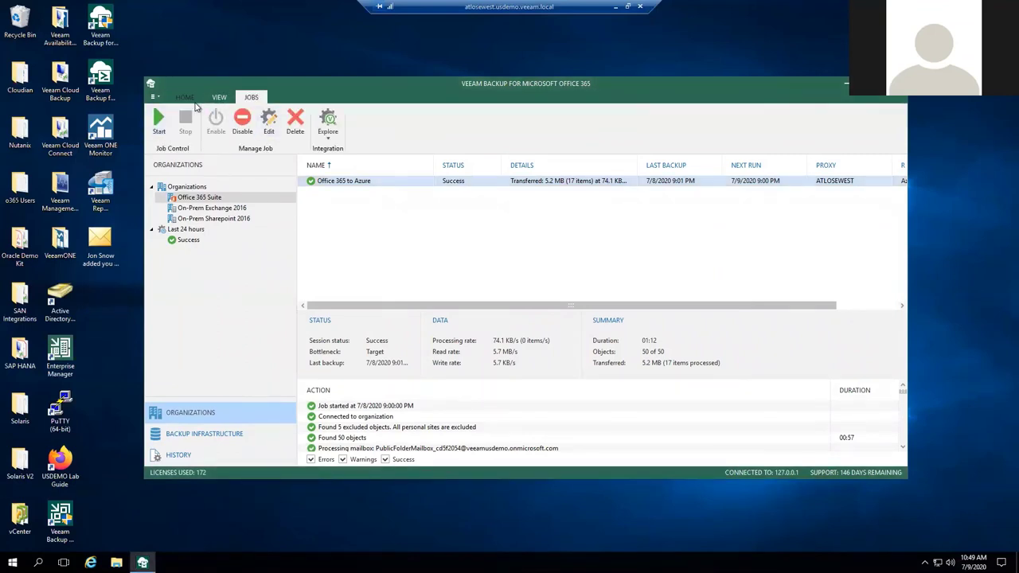
pyautogui.click(185, 97)
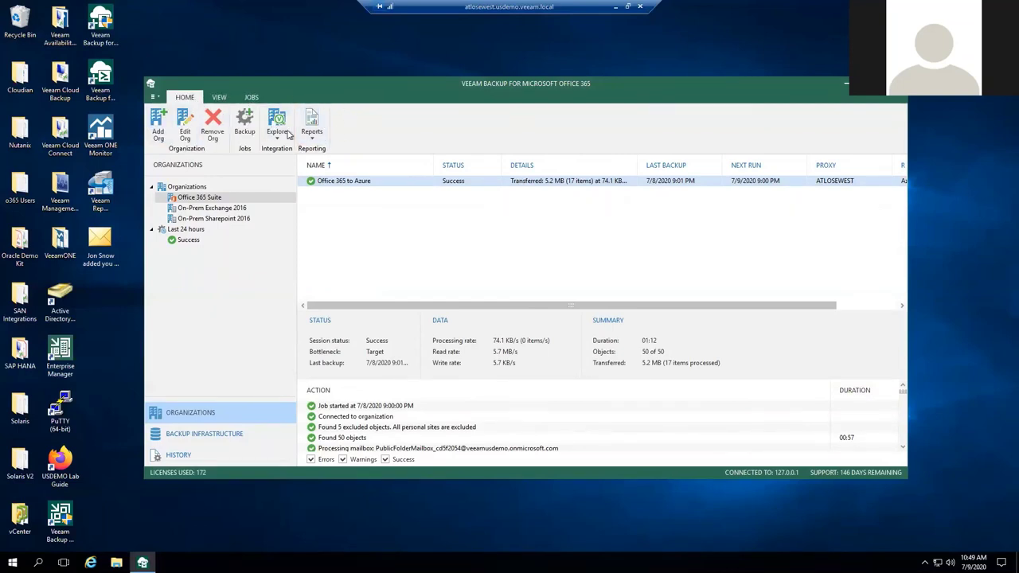
pyautogui.rightClick(330, 181)
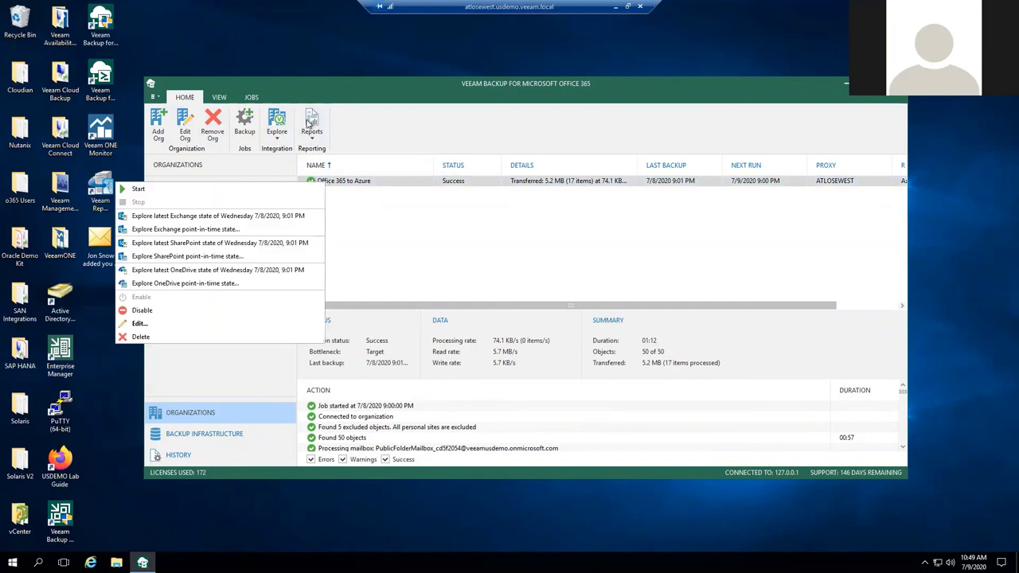
pyautogui.click(356, 127)
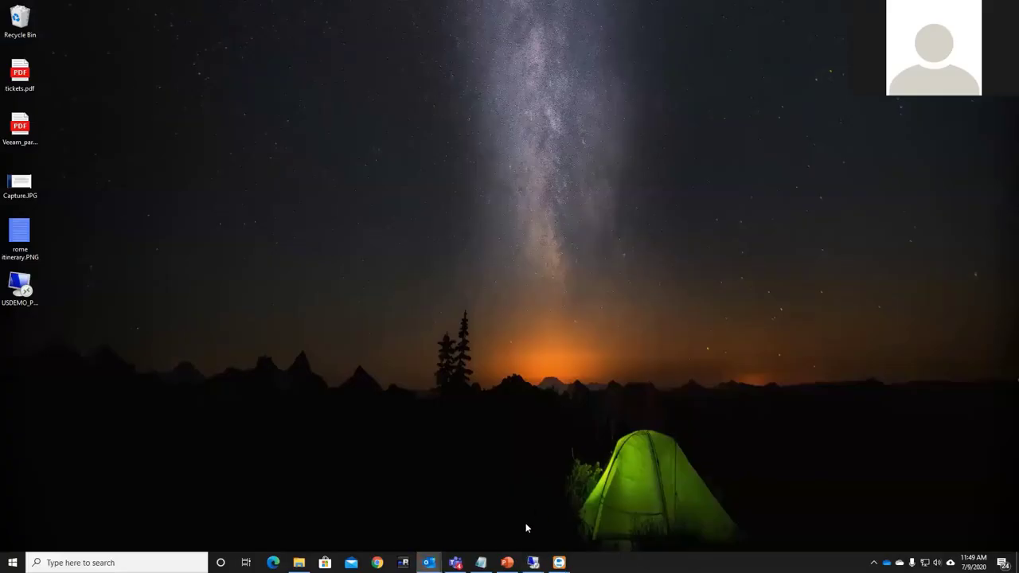
# Switch to the V8O4_Sanity.pptx presentation in PowerPoint, start the slide show from the Demo slide, and swap Presenter View with the slide show
pyautogui.click(507, 563)
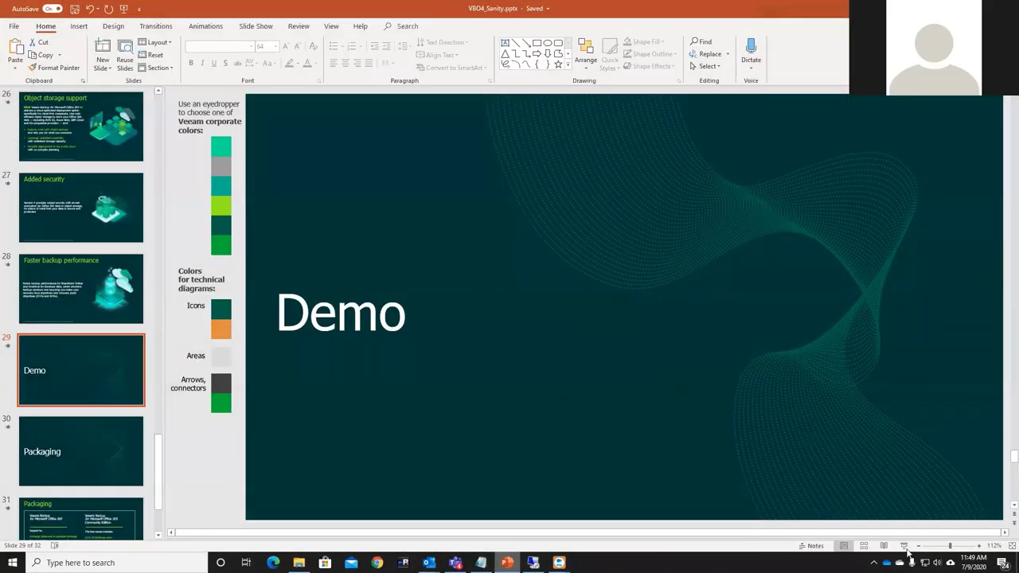
pyautogui.click(905, 547)
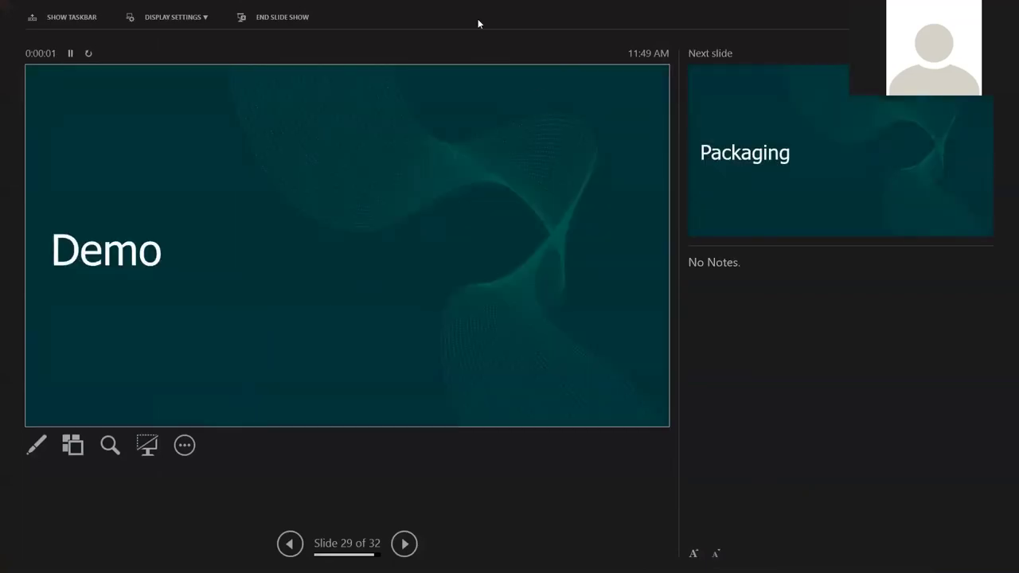
pyautogui.click(174, 17)
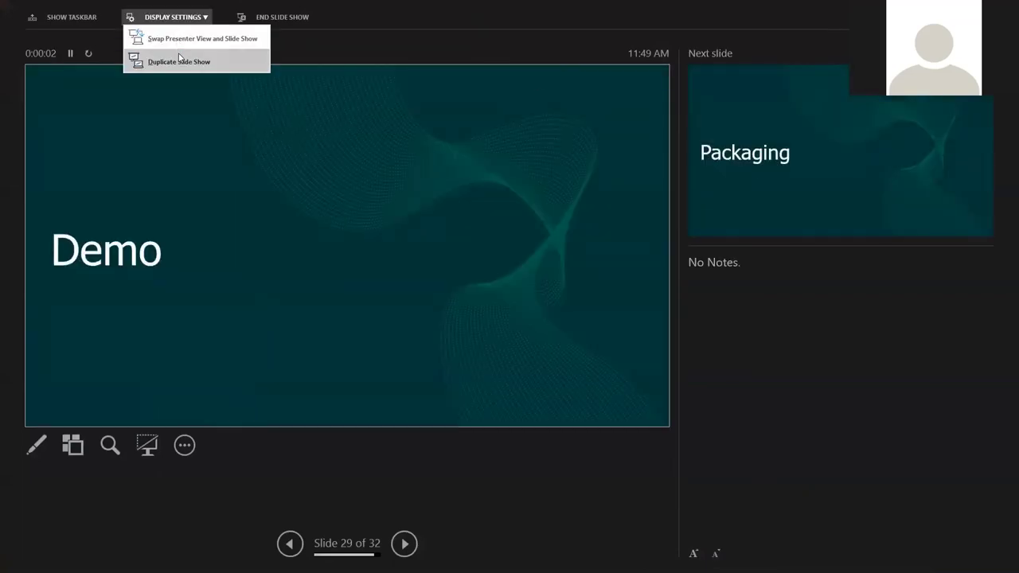
pyautogui.click(185, 45)
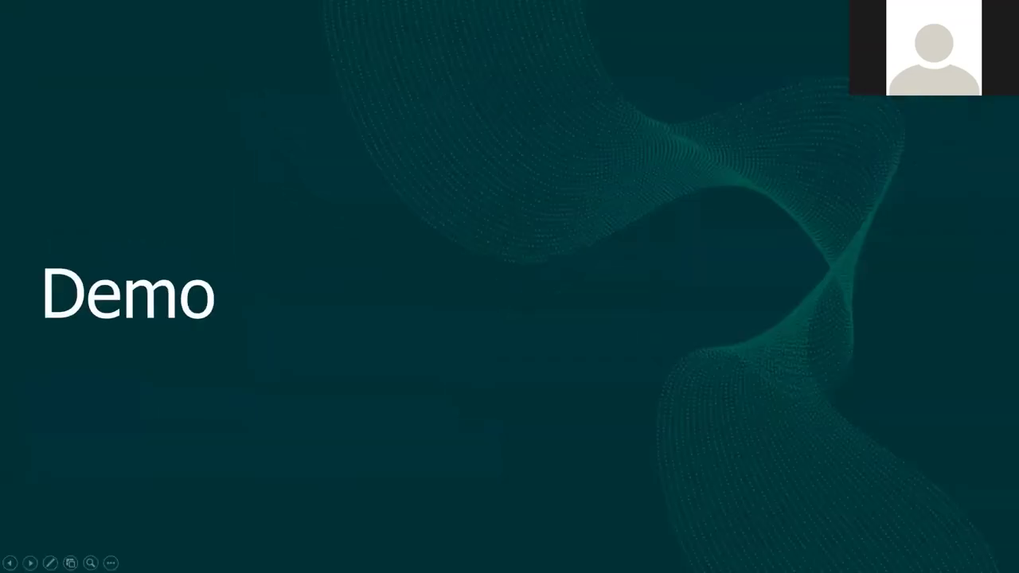